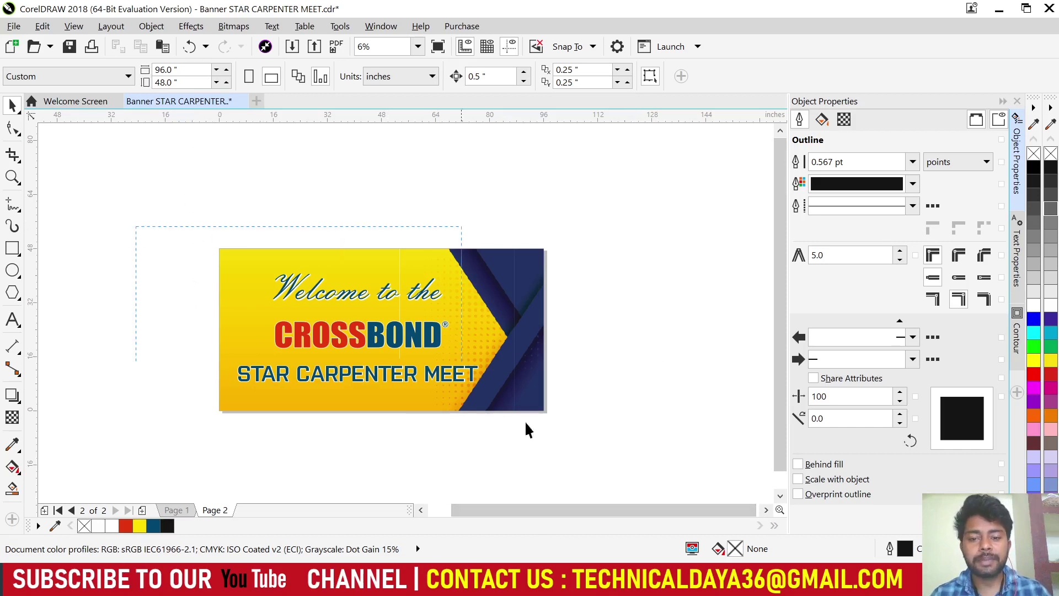
# - Select all objects of the yellow banner on page 2 and check their overall width and height
pyautogui.moveTo(640, 491); pyautogui.dragTo(205, 243)
pyautogui.click(156, 70)
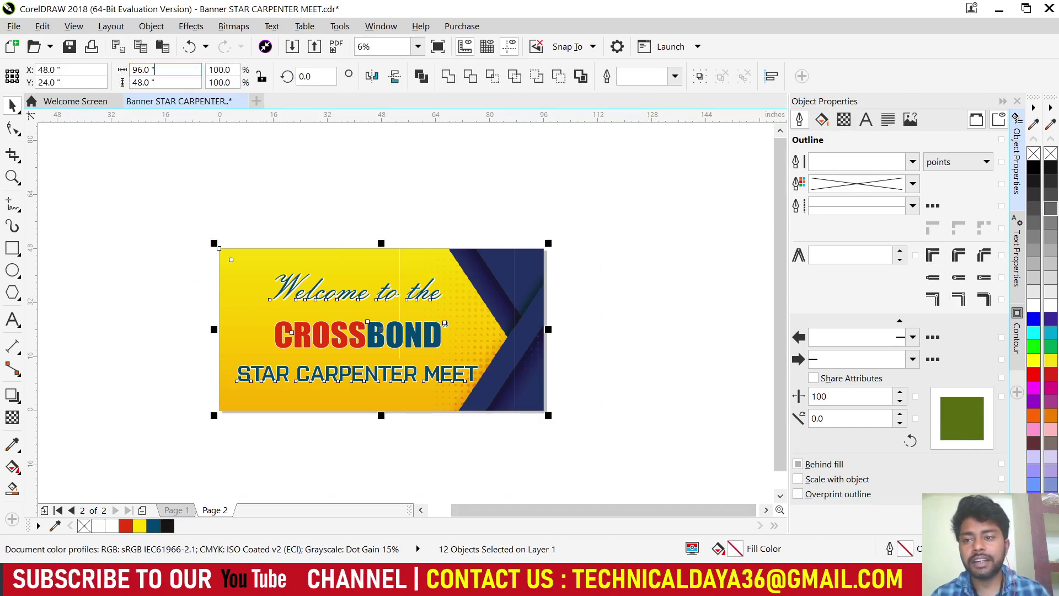
pyautogui.doubleClick(155, 69)
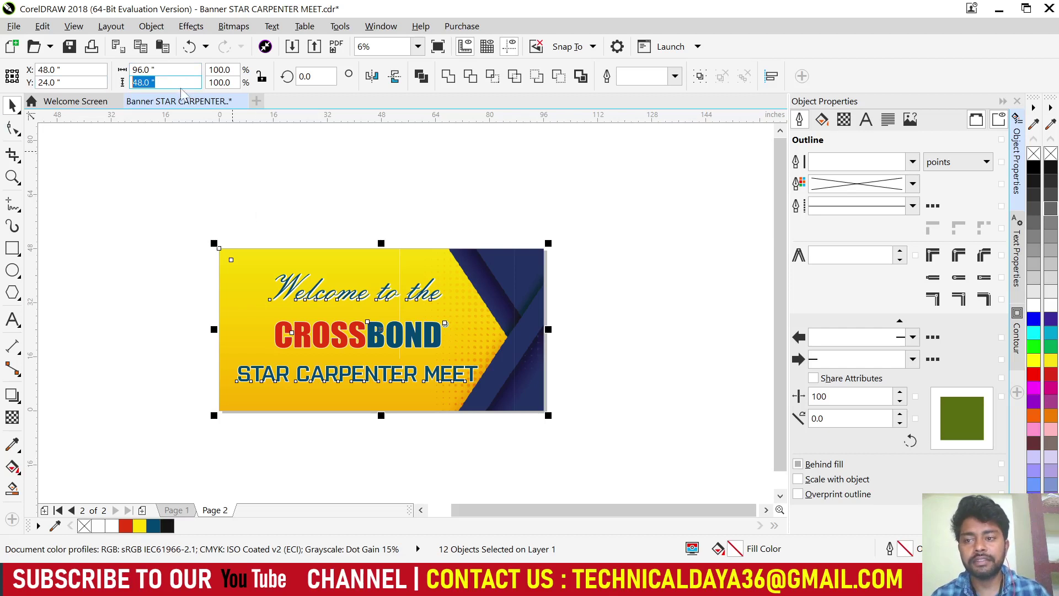
pyautogui.press('Tab')
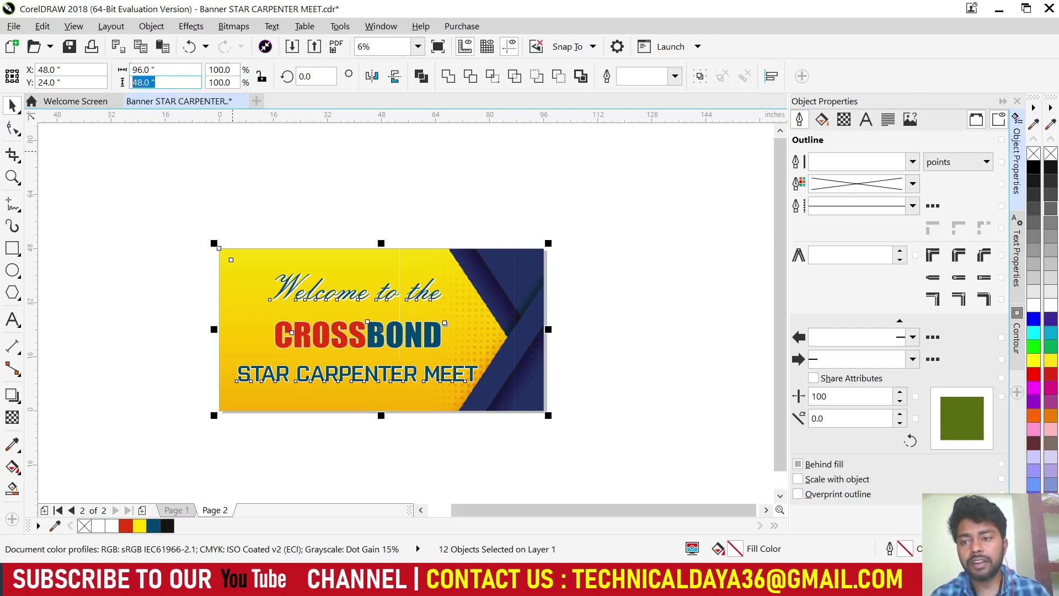
pyautogui.click(160, 82)
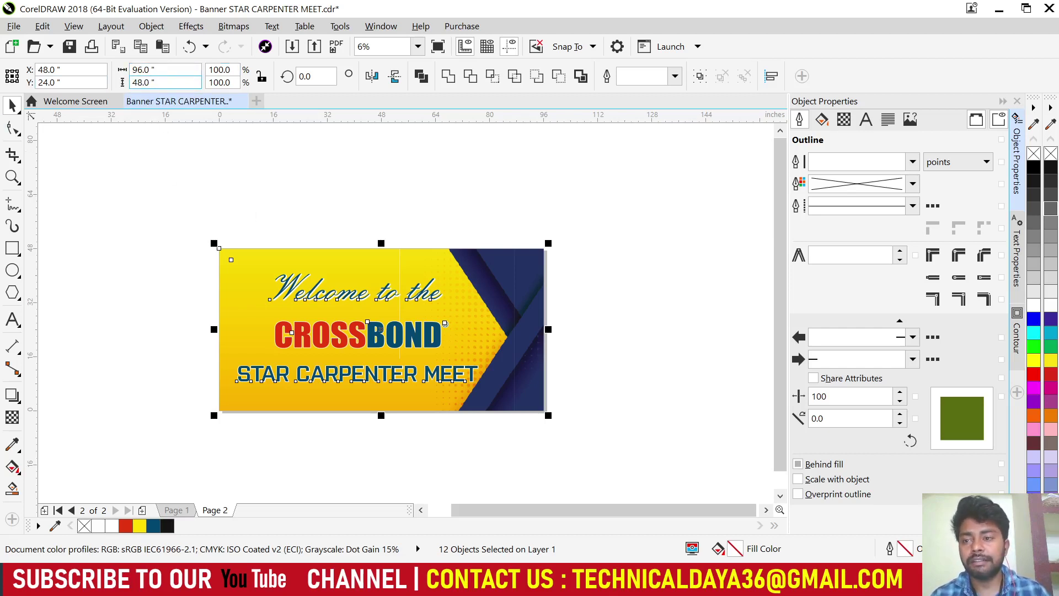
pyautogui.click(223, 191)
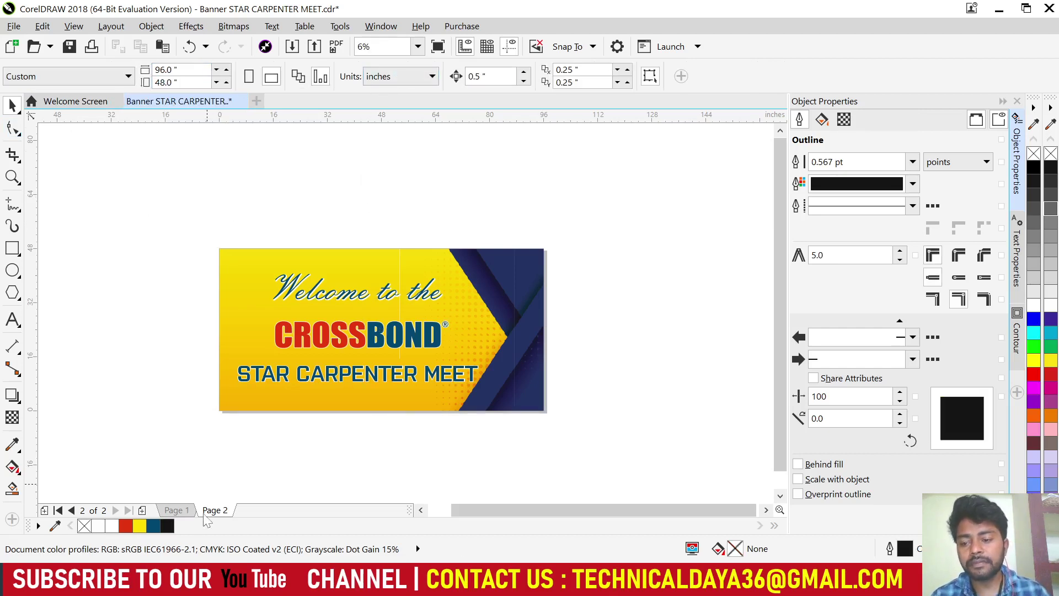
# - Go to page 1 and select the whole dark blue HYDERABAD banner to examine it
pyautogui.click(174, 510)
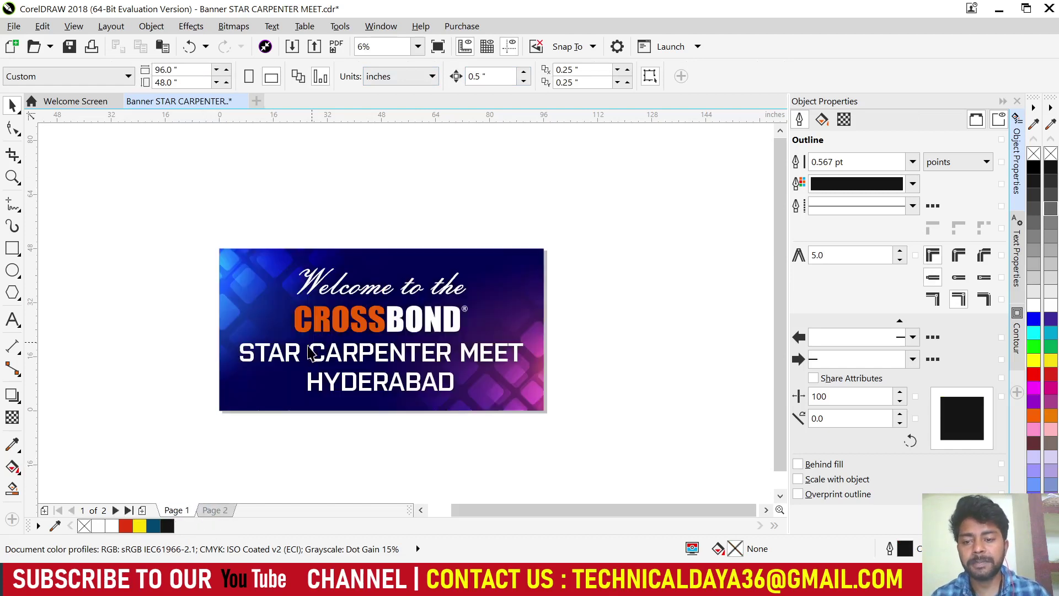
pyautogui.moveTo(160, 176); pyautogui.dragTo(626, 449)
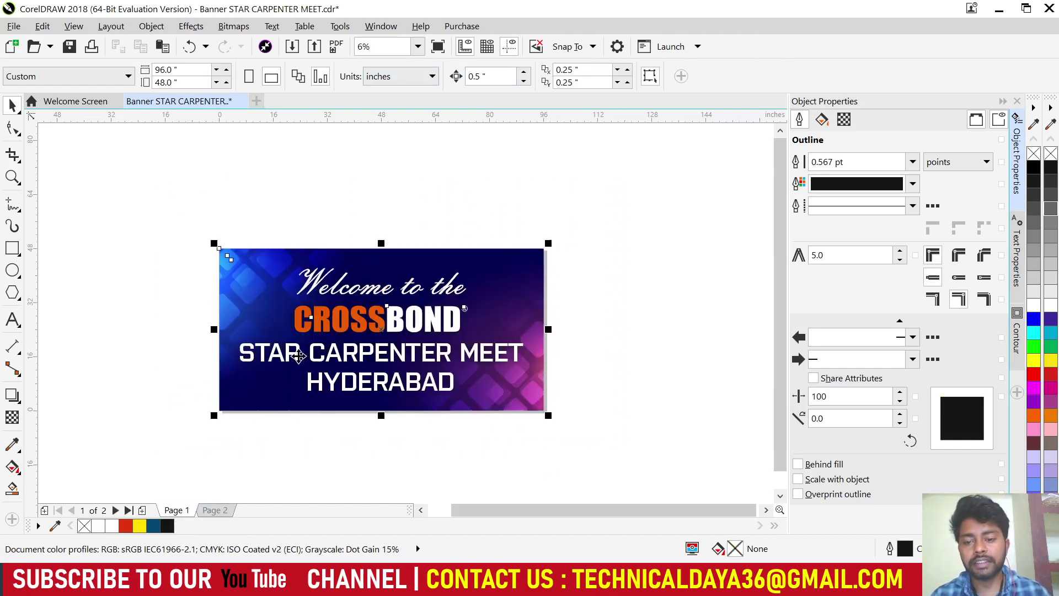
pyautogui.press('Escape')
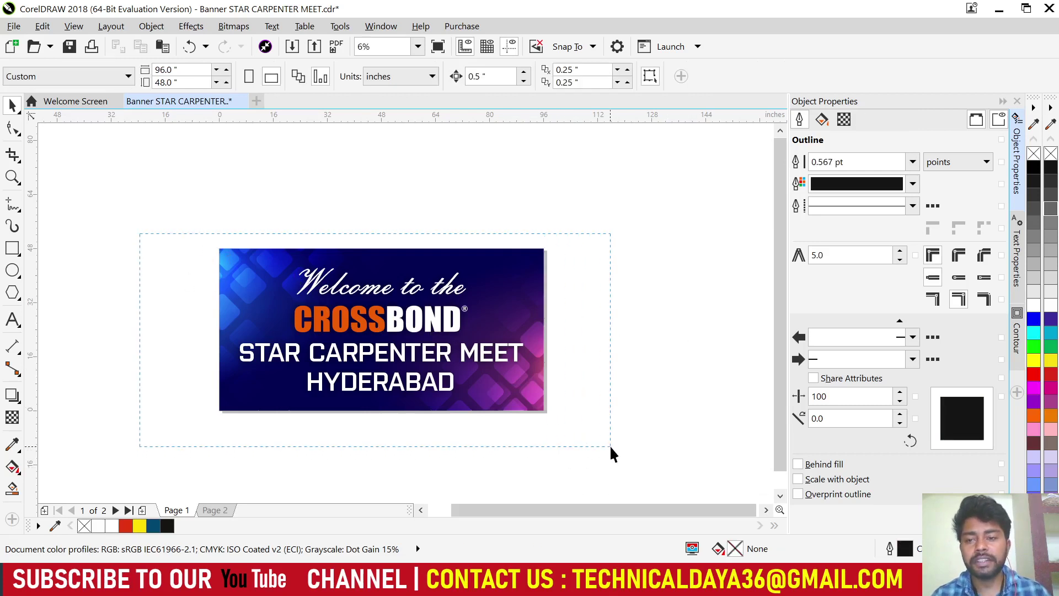
pyautogui.moveTo(611, 447); pyautogui.dragTo(611, 448)
# - Return to page 2 and select all objects of the yellow banner
pyautogui.click(215, 509)
pyautogui.moveTo(145, 209); pyautogui.dragTo(543, 449)
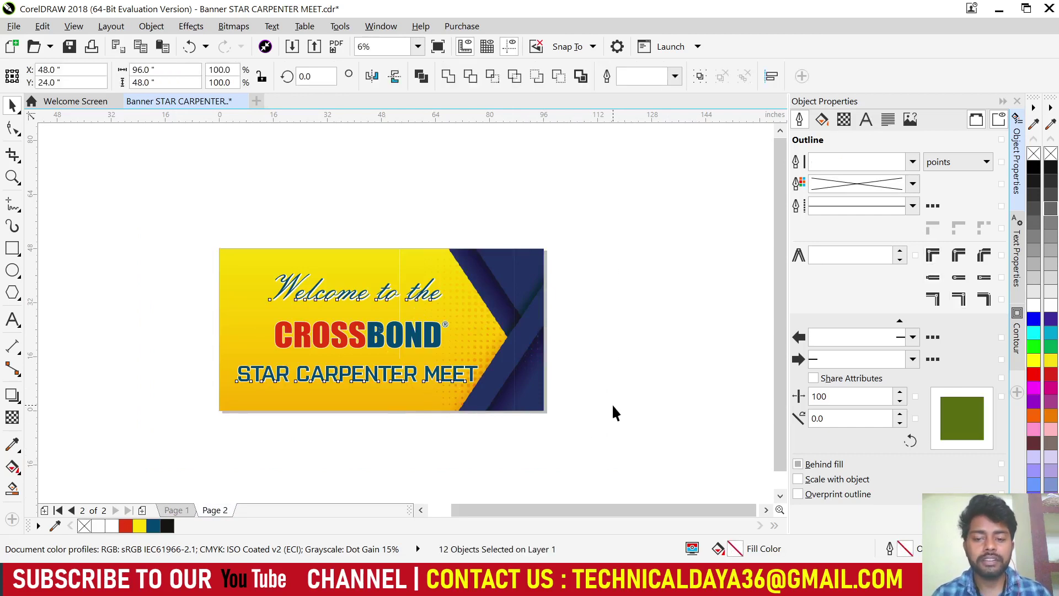
pyautogui.press('Escape')
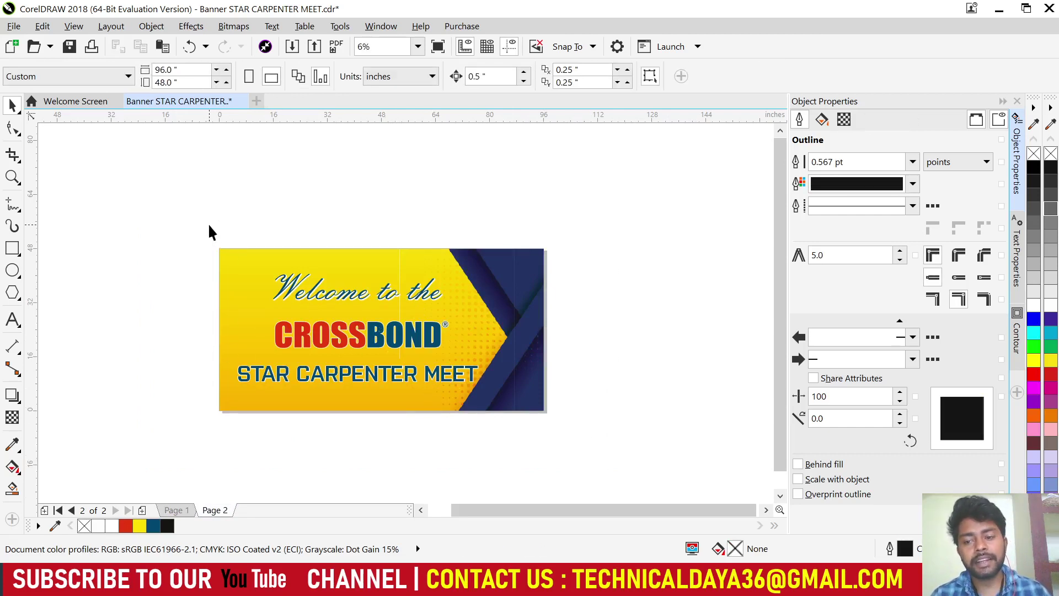
pyautogui.moveTo(417, 384); pyautogui.dragTo(572, 438)
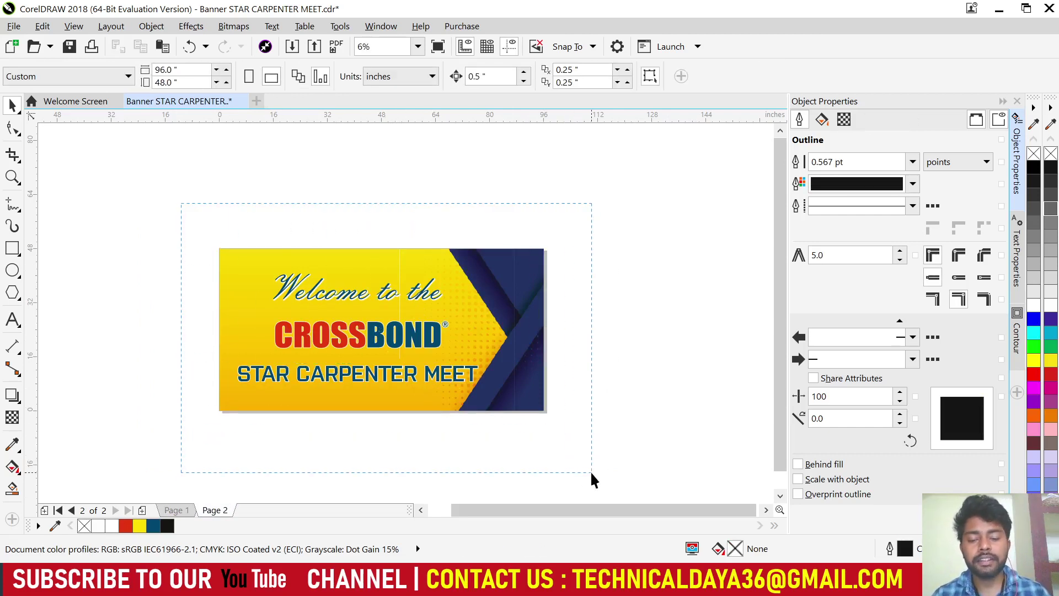
pyautogui.moveTo(591, 472); pyautogui.dragTo(592, 473)
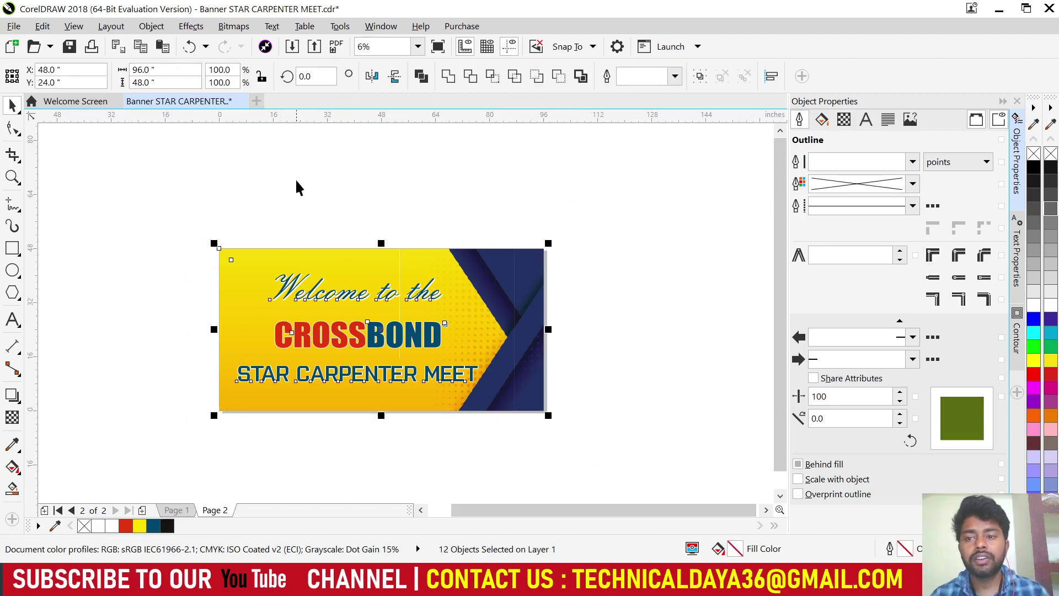
# - Start a new document and name it "Banner STAR CARPENTER MEET Print", taking the base name from the Notepad text
pyautogui.click(256, 102)
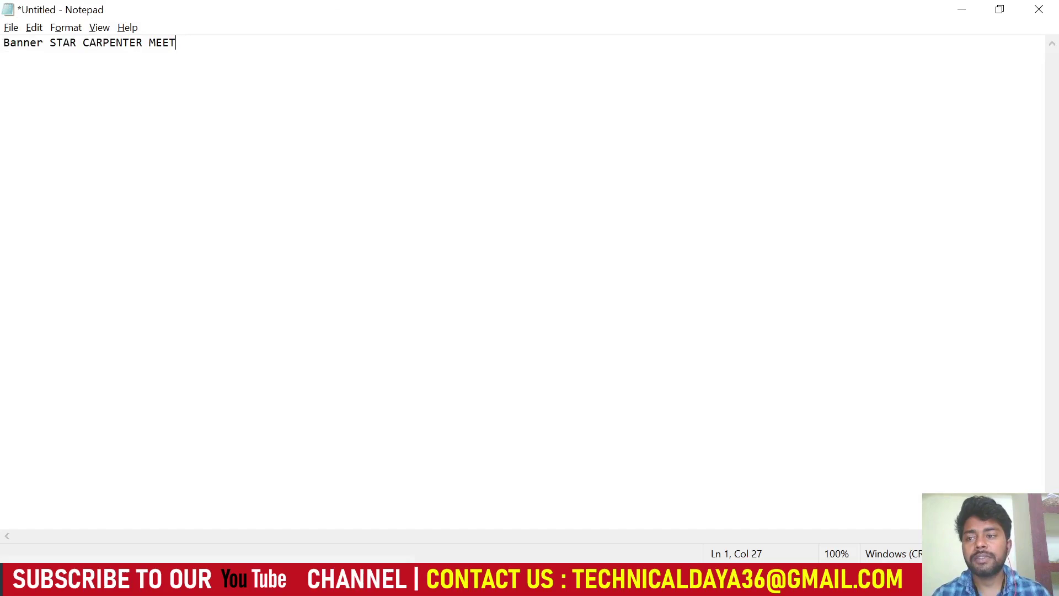
pyautogui.hotkey('alt', 'f')
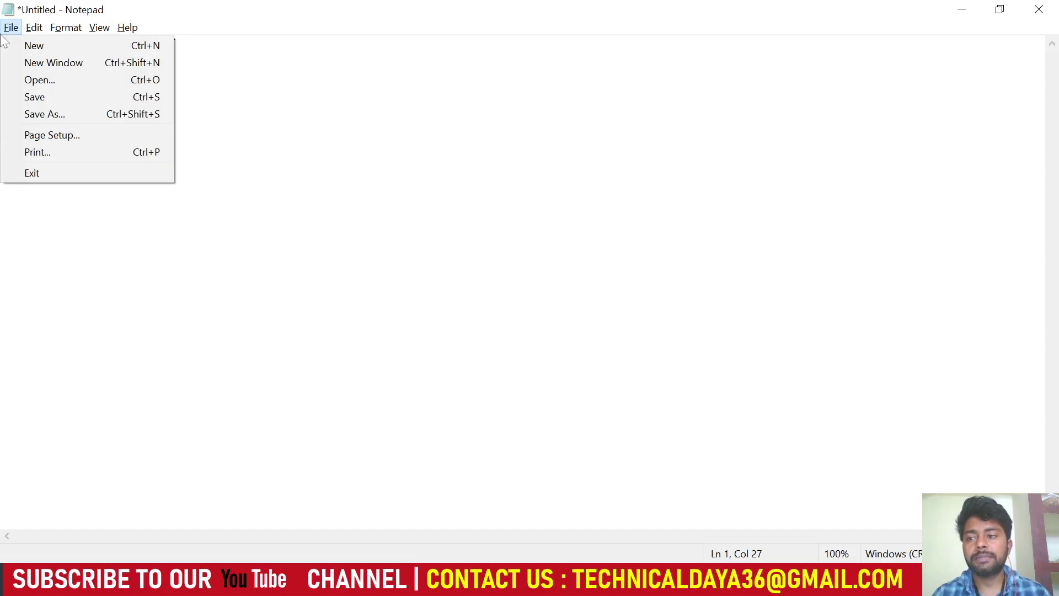
pyautogui.press('Escape')
pyautogui.hotkey('ctrl', 'a')
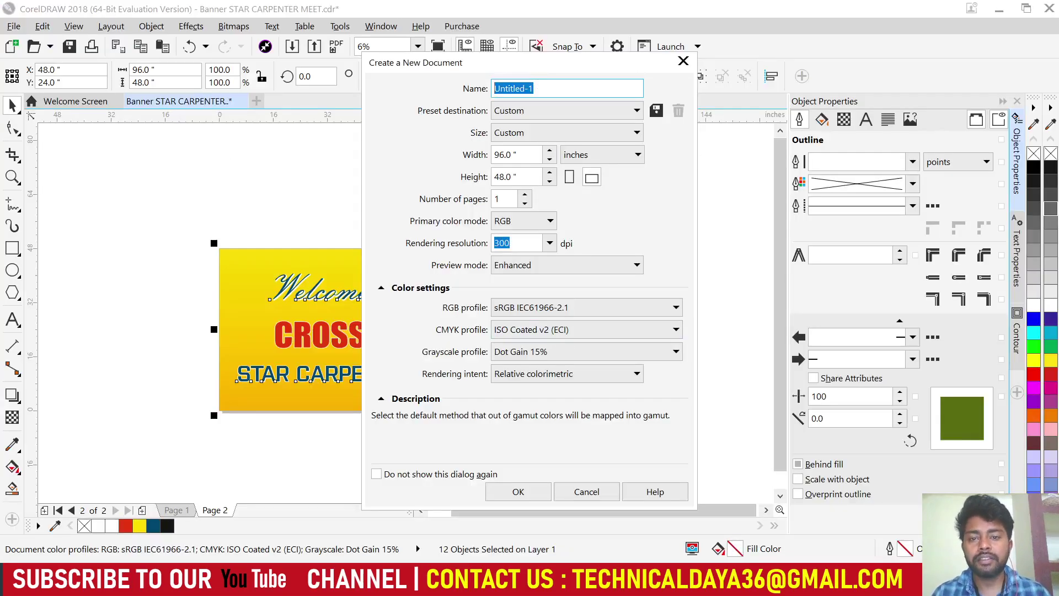
pyautogui.write('Banner STAR CARPENTER MEET')
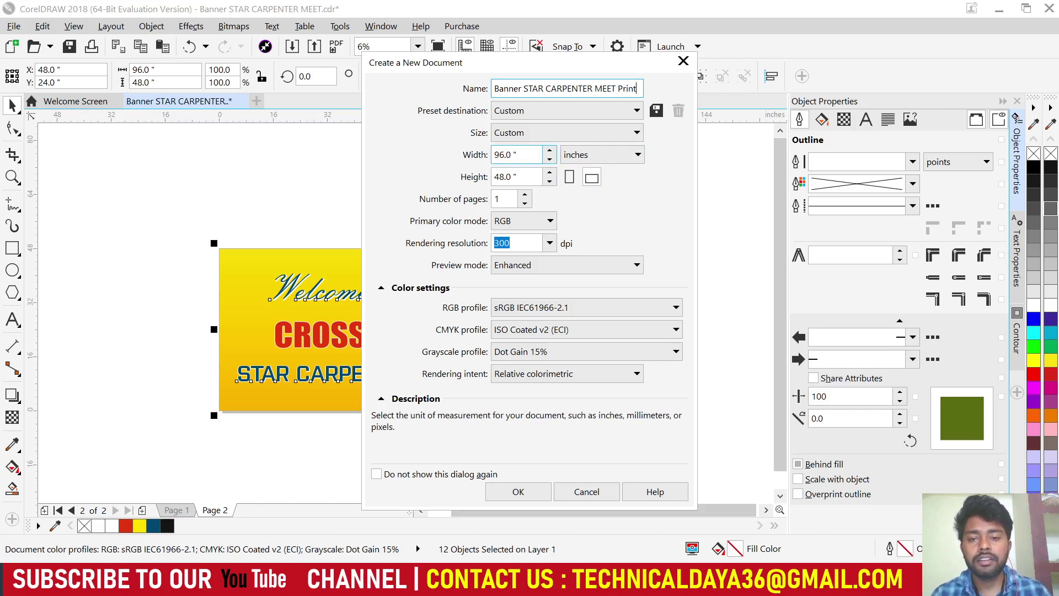
# - Create the document at 96 by 48 inches in RGB, with 300 dpi rendering resolution and Enhanced preview mode
pyautogui.click(524, 155)
pyautogui.click(524, 177)
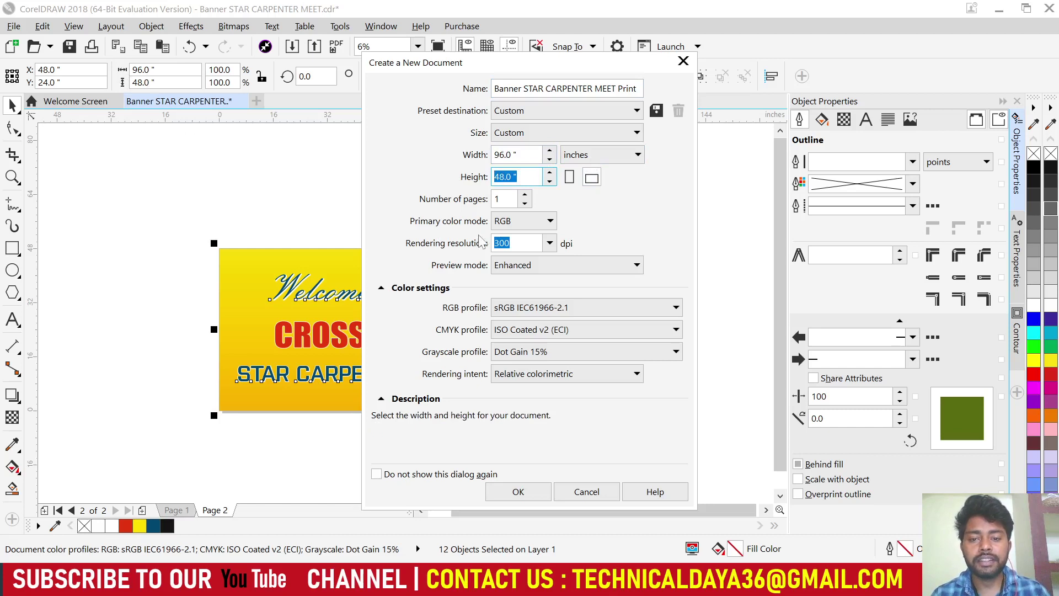
pyautogui.click(517, 243)
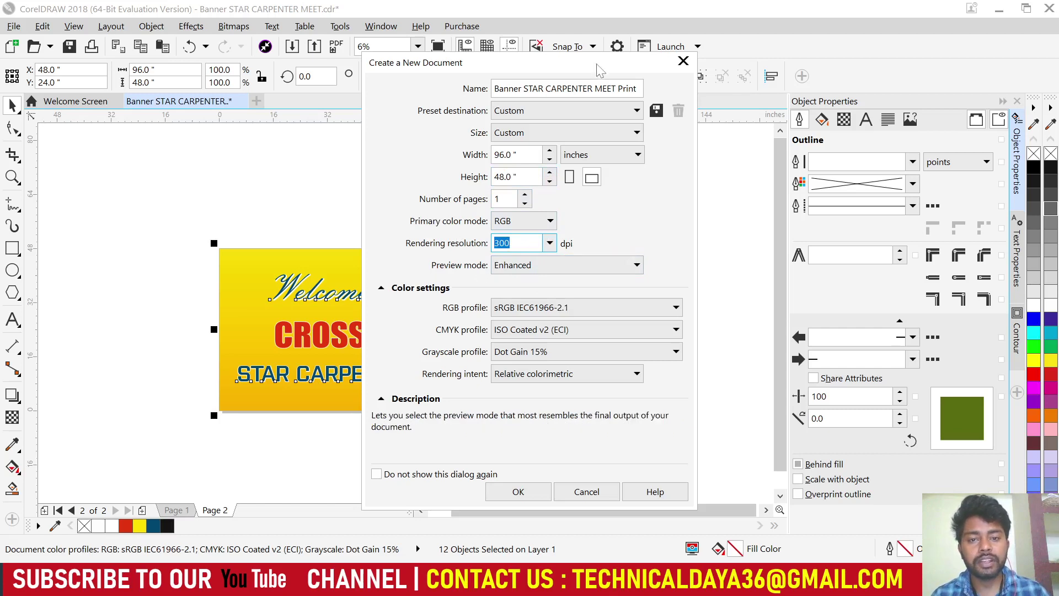
pyautogui.moveTo(596, 64); pyautogui.dragTo(629, 25)
pyautogui.click(554, 232)
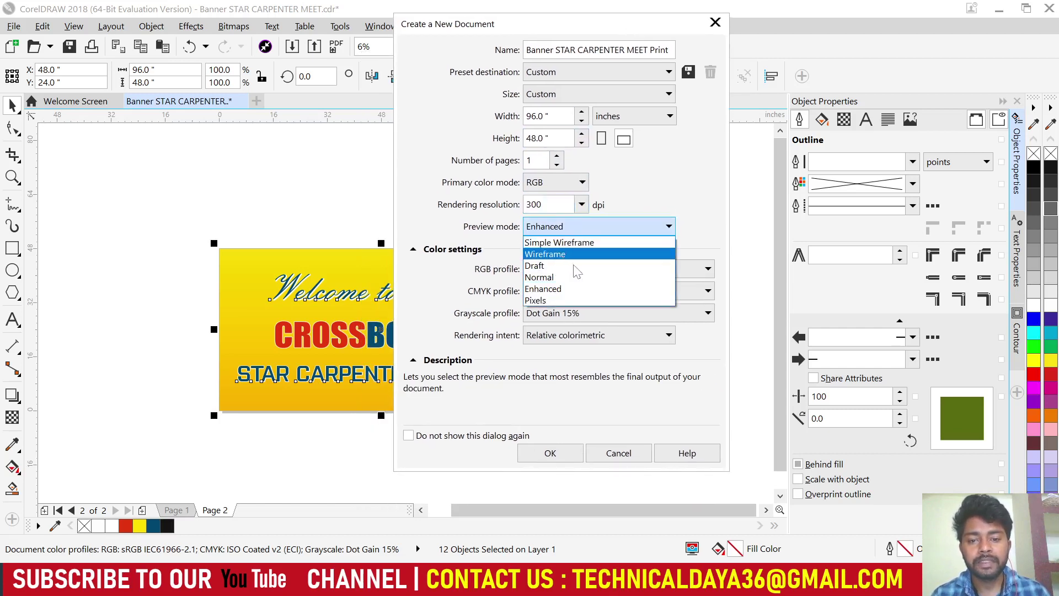
pyautogui.click(546, 288)
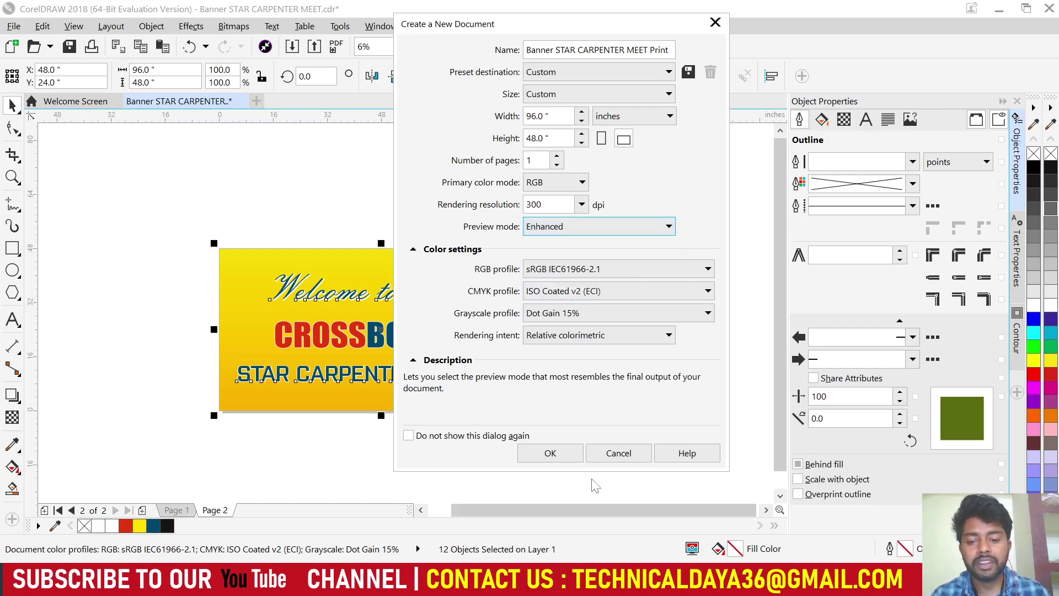
pyautogui.click(574, 452)
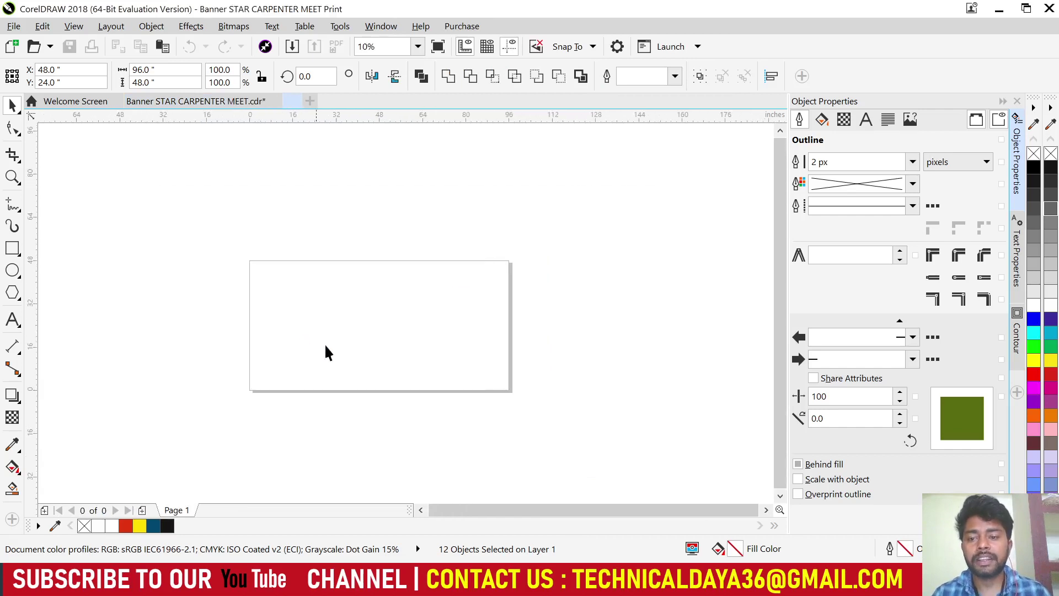
# - Copy the yellow banner from the original document and paste it onto the page of the Print document
pyautogui.moveTo(169, 241); pyautogui.dragTo(546, 398)
pyautogui.scroll(-1, 546, 398)
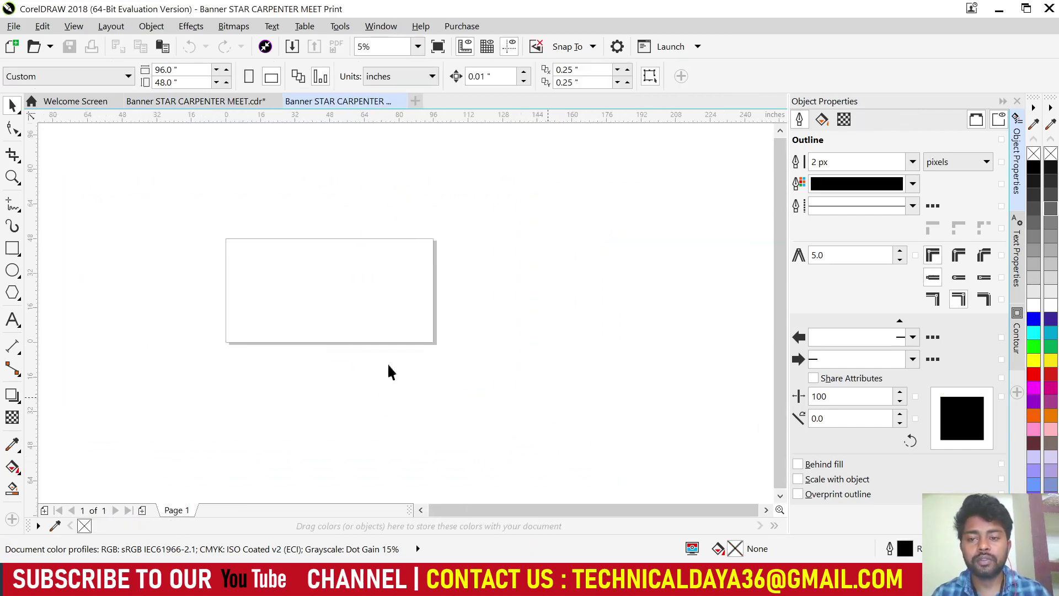
pyautogui.scroll(-1, 388, 364)
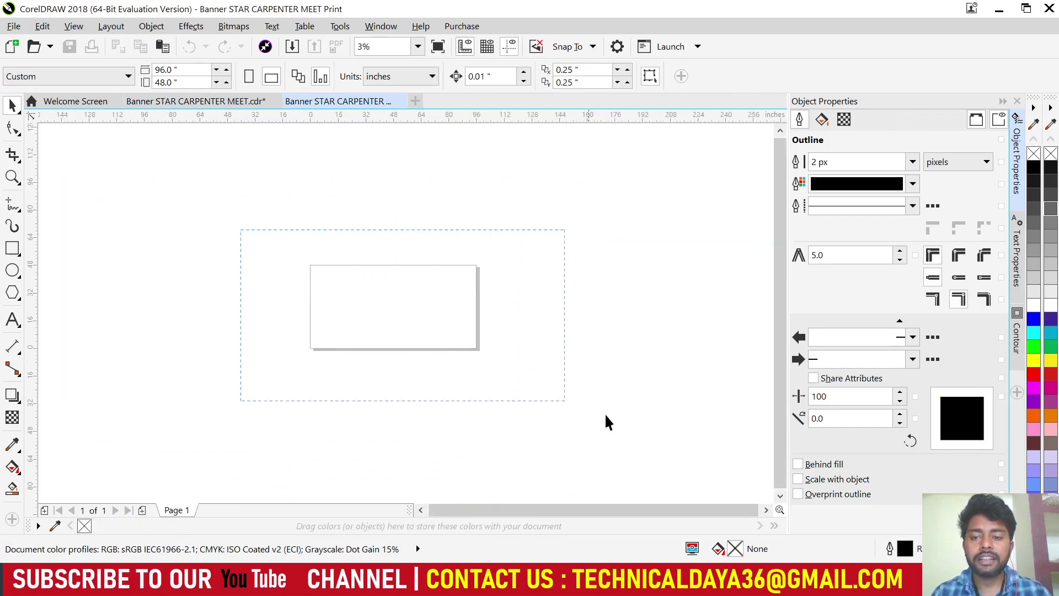
pyautogui.click(240, 105)
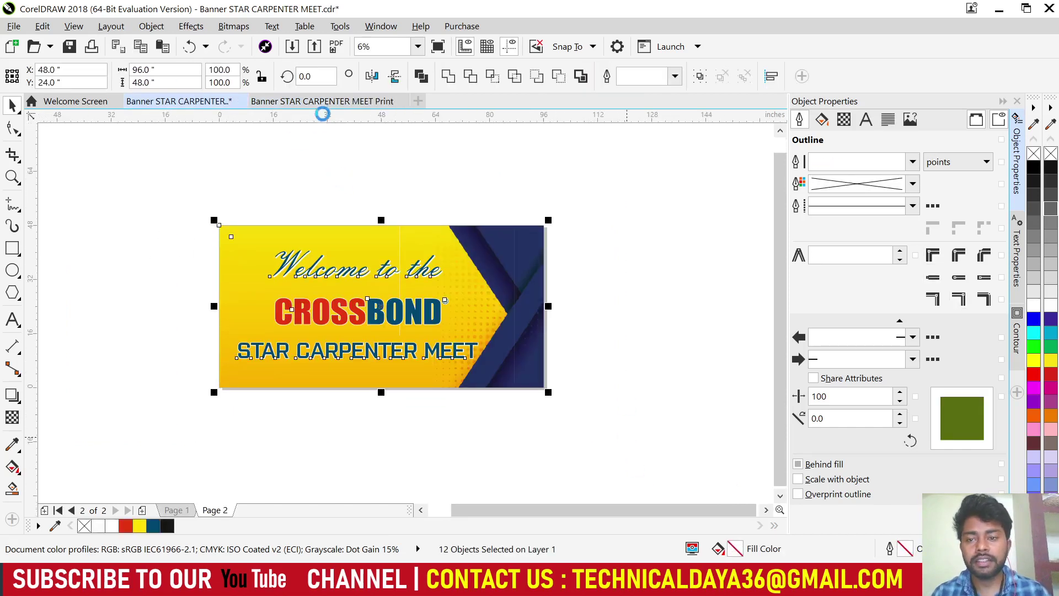
pyautogui.click(321, 102)
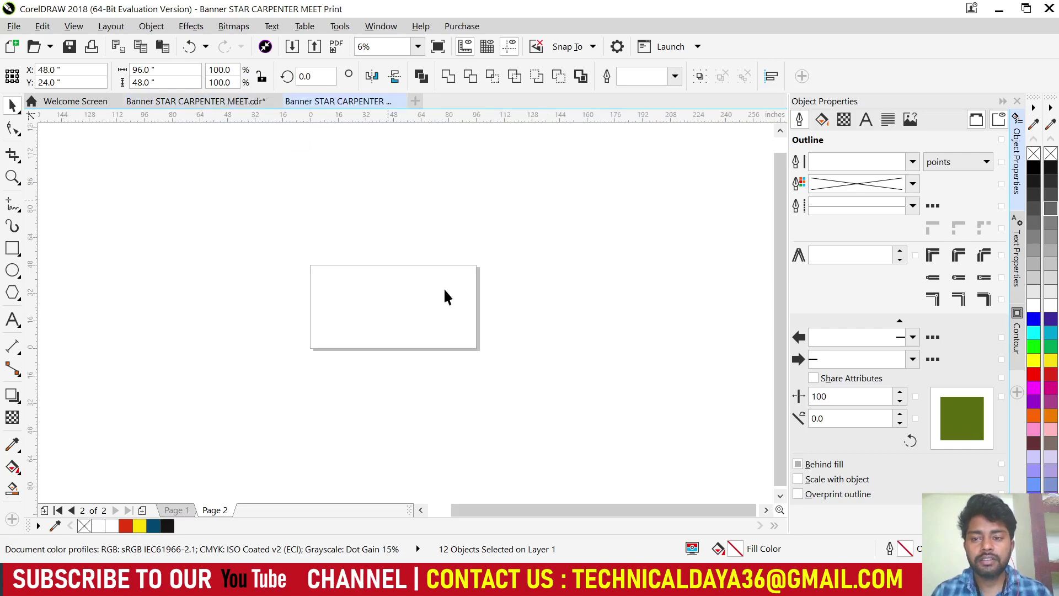
pyautogui.hotkey('ctrl', 'v')
pyautogui.click(490, 327)
pyautogui.scroll(5, 394, 309)
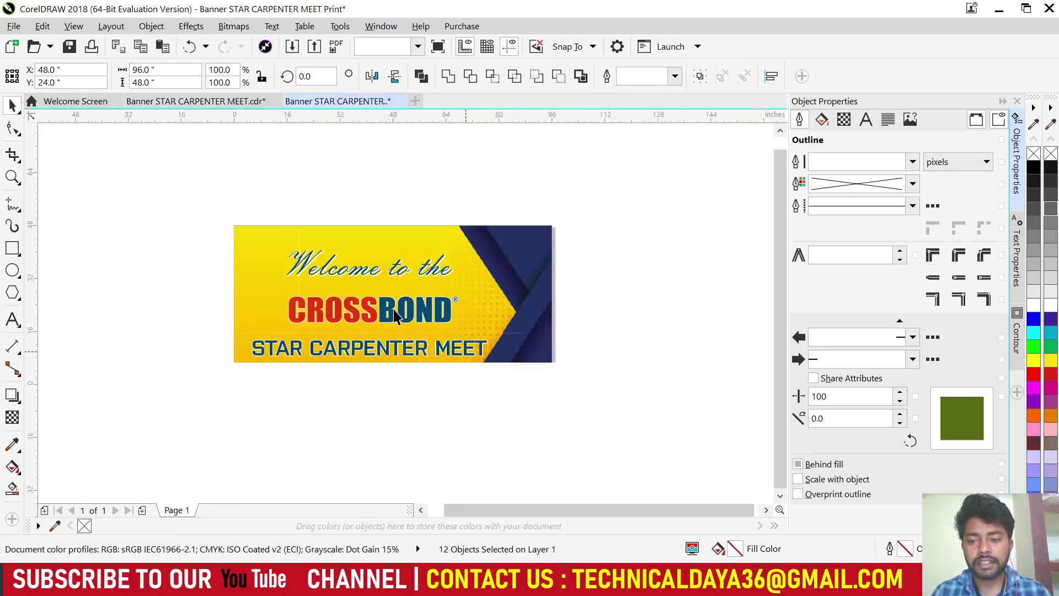
pyautogui.scroll(-1, 380, 299)
# - Group all the pasted banner objects and ungroup them again
pyautogui.hotkey('ctrl', 'a')
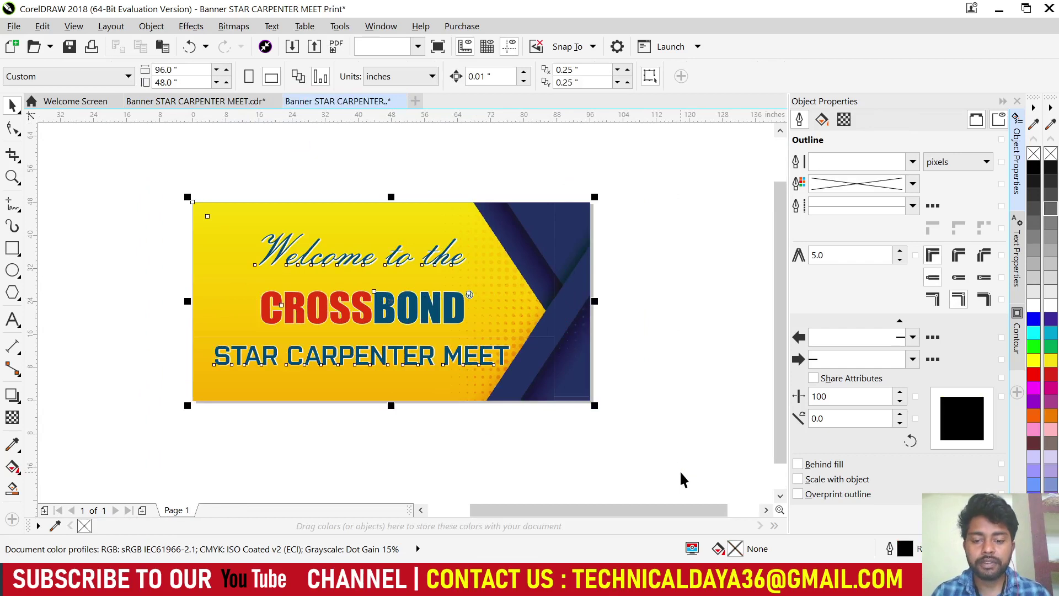
pyautogui.click(681, 472)
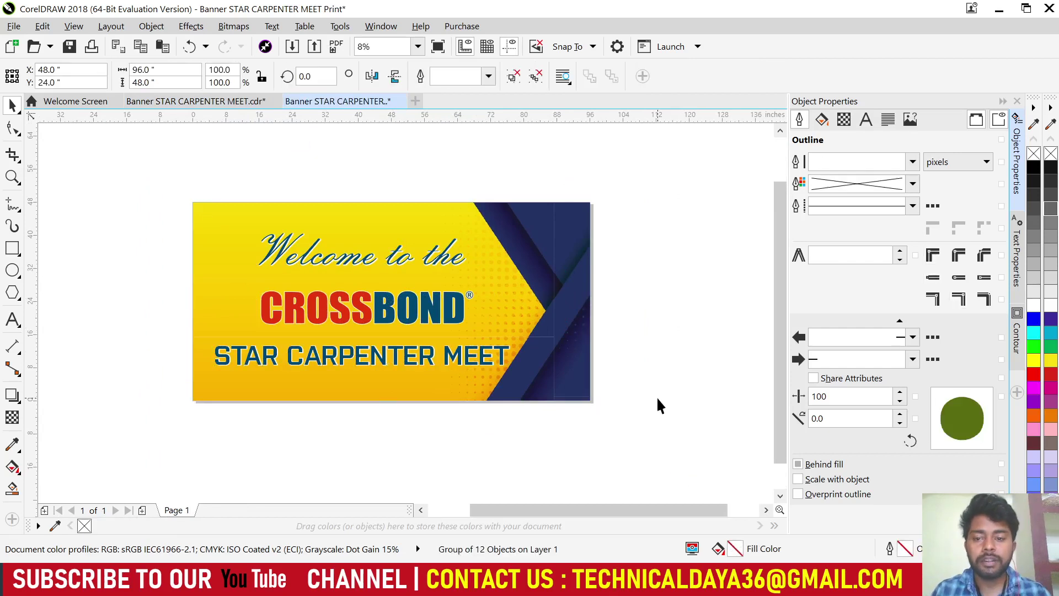
pyautogui.click(391, 312)
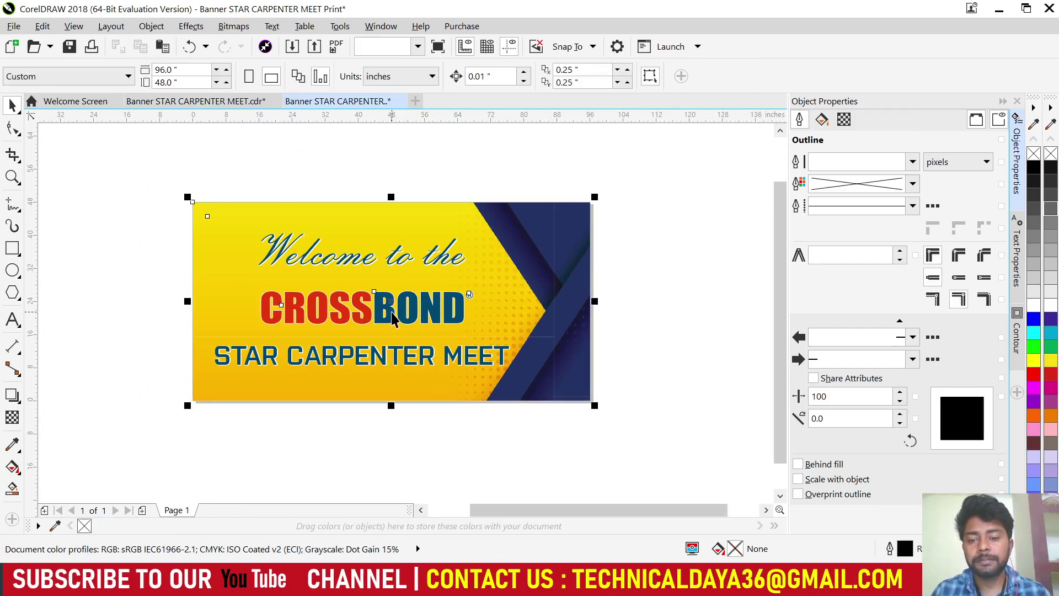
pyautogui.hotkey('ctrl', 'u')
pyautogui.click(690, 347)
# - Highlight the STAR CARPENTER MEET line with the Text tool to check its font and whether it is editable
pyautogui.scroll(1, 287, 385)
pyautogui.click(12, 320)
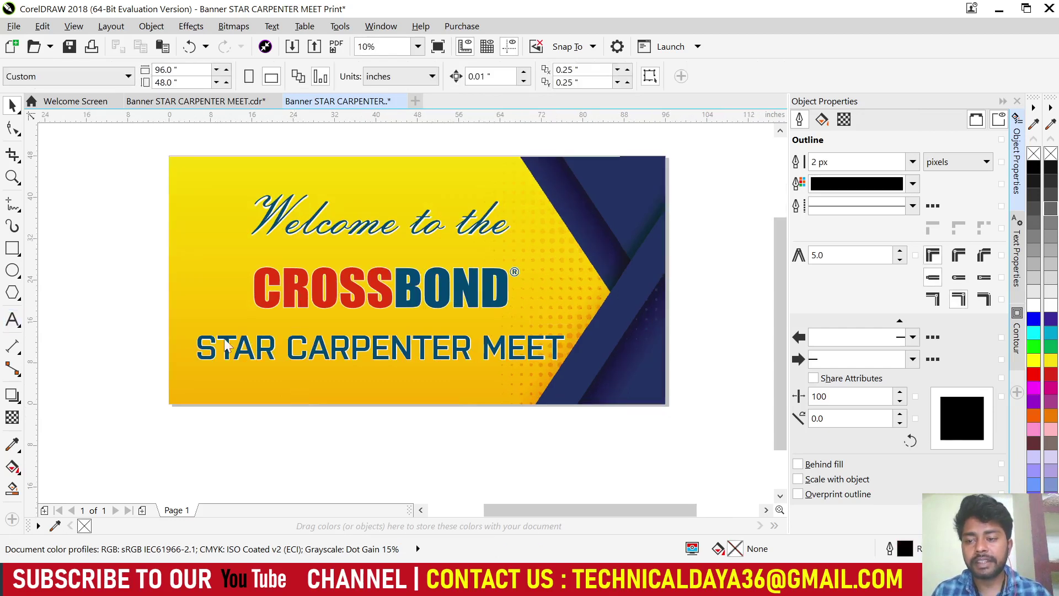
pyautogui.click(234, 349)
pyautogui.hotkey('ctrl', 'a')
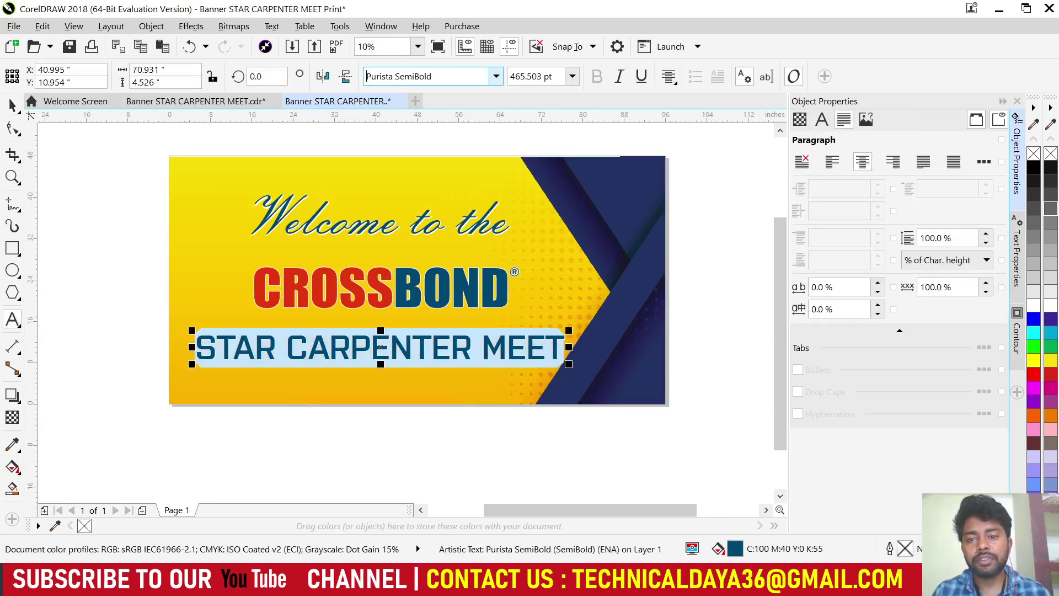
pyautogui.click(12, 105)
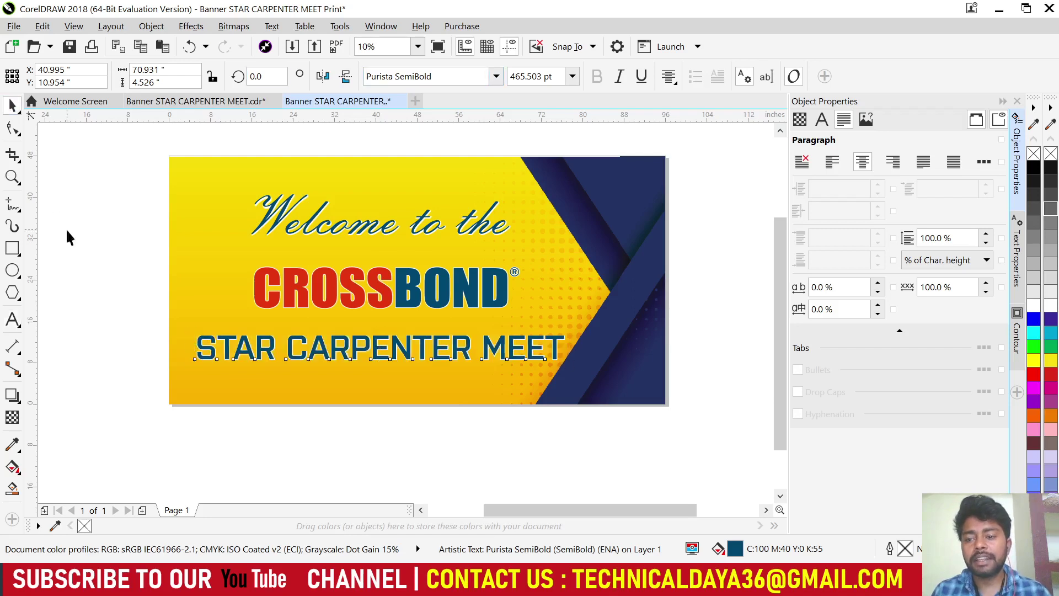
# - Select the banner's text and logo objects together, followed by only the STAR CARPENTER MEET line
pyautogui.scroll(-1, 217, 392)
pyautogui.click(159, 370)
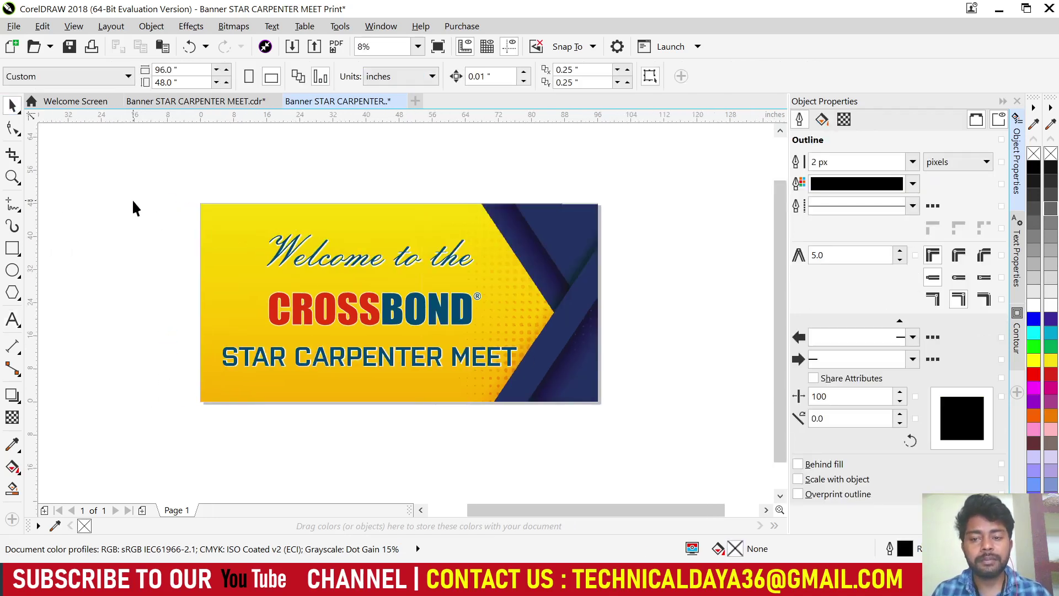
pyautogui.moveTo(132, 207); pyautogui.dragTo(525, 400)
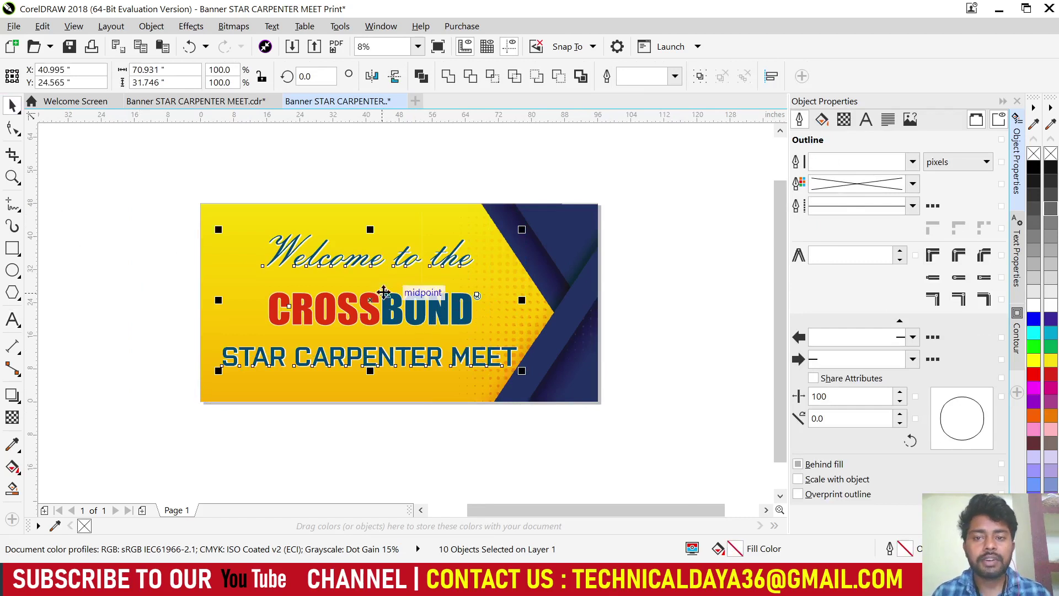
pyautogui.click(317, 362)
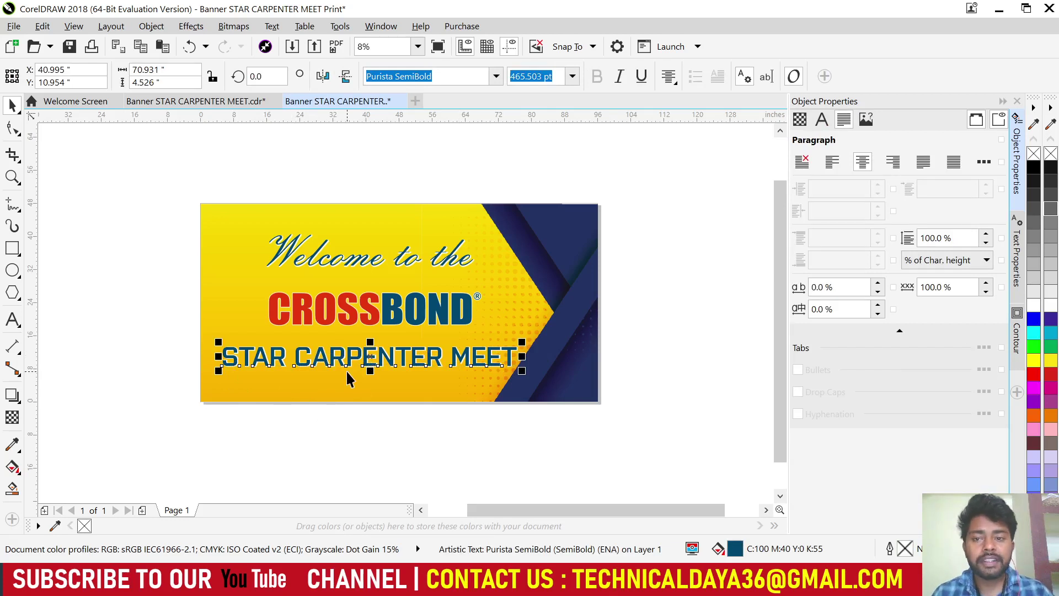
# - Check the fonts of the STAR CARPENTER MEET and "Welcome to the" lines, leaving nothing selected
pyautogui.click(366, 77)
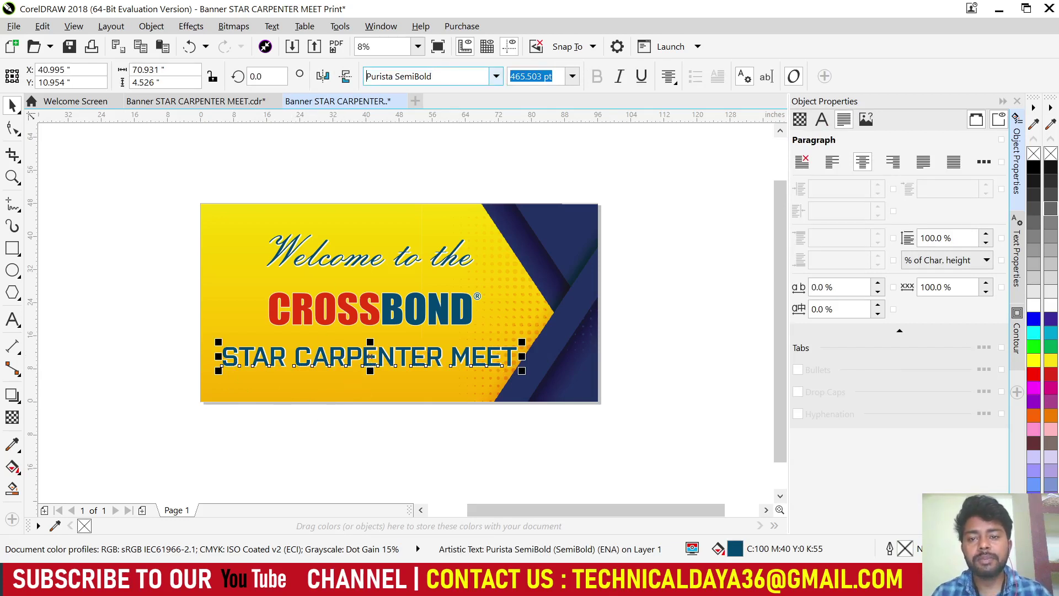
pyautogui.click(287, 187)
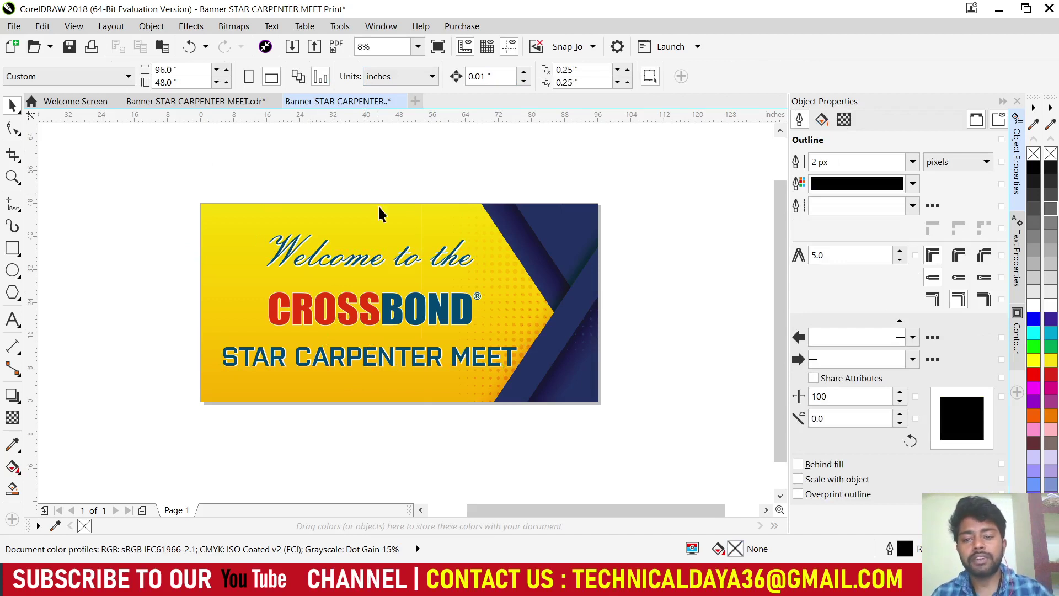
pyautogui.click(359, 257)
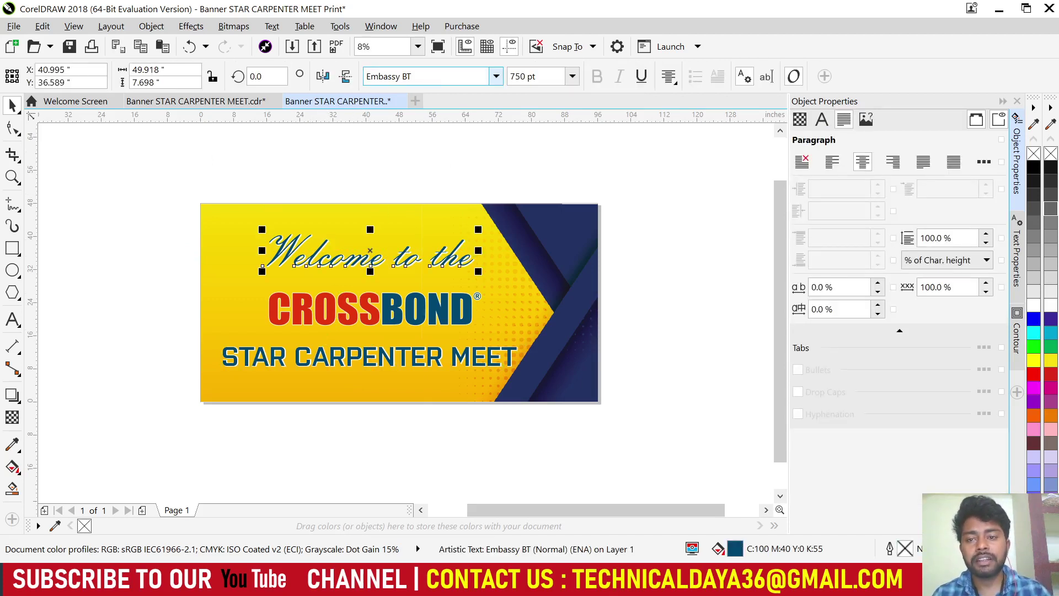
pyautogui.click(257, 197)
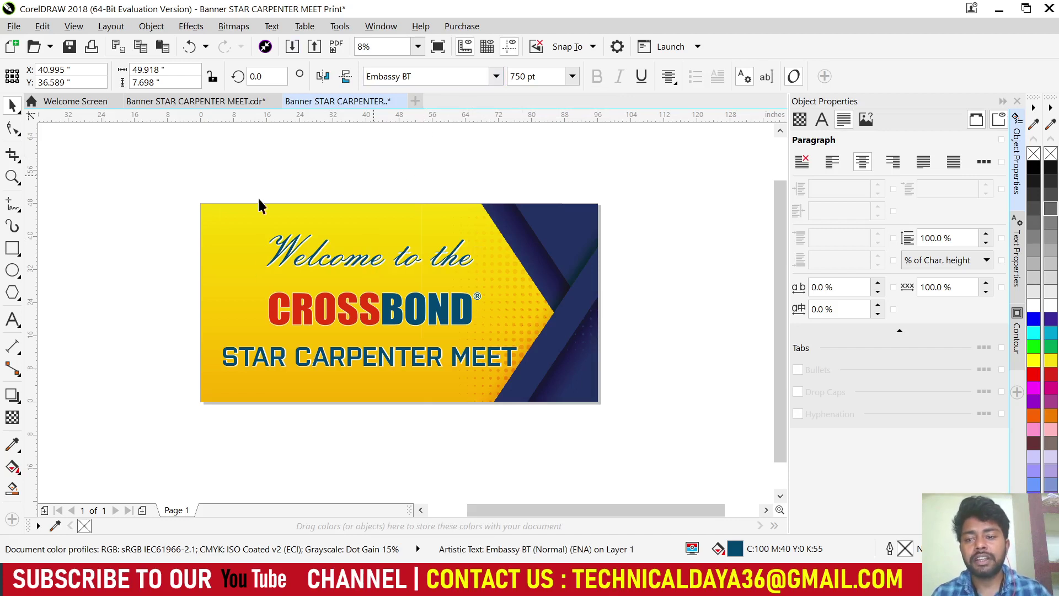
# - Select all the banner's text and logo objects together and convert them to curves
pyautogui.moveTo(166, 183); pyautogui.dragTo(532, 389)
pyautogui.rightClick(409, 308)
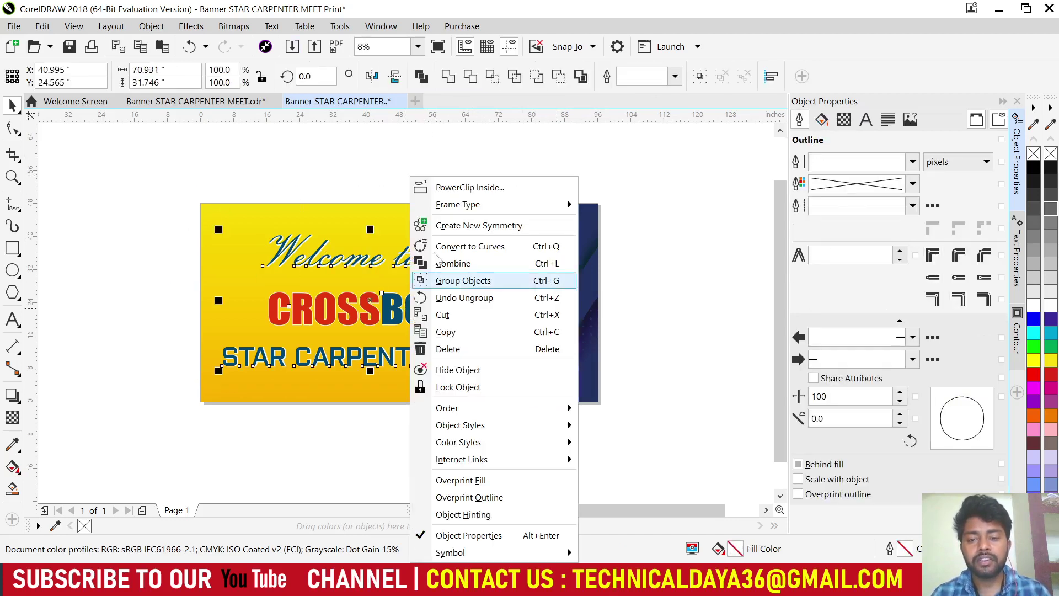
pyautogui.moveTo(473, 400)
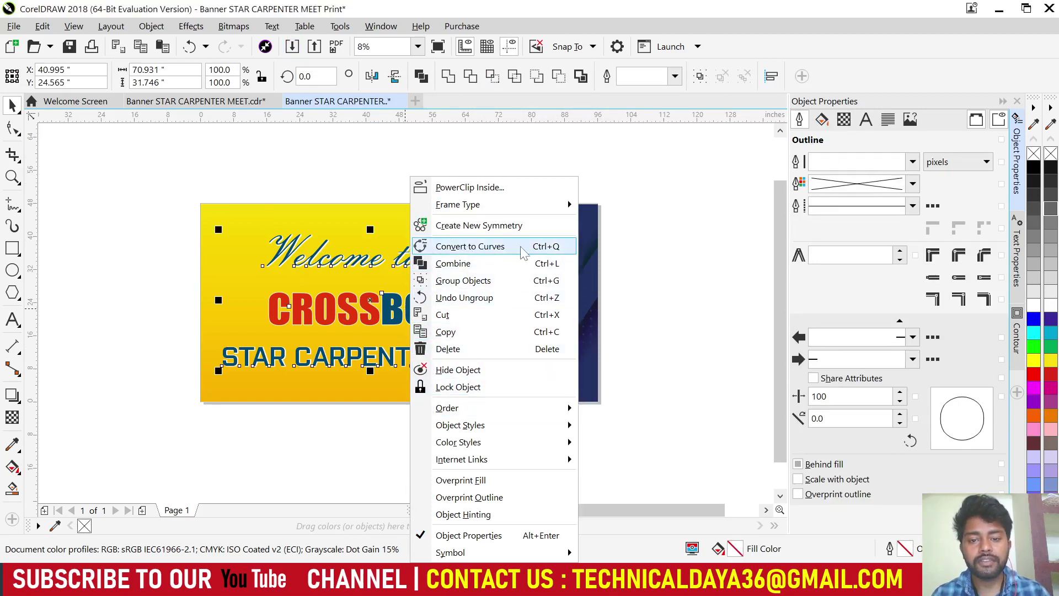
pyautogui.click(550, 249)
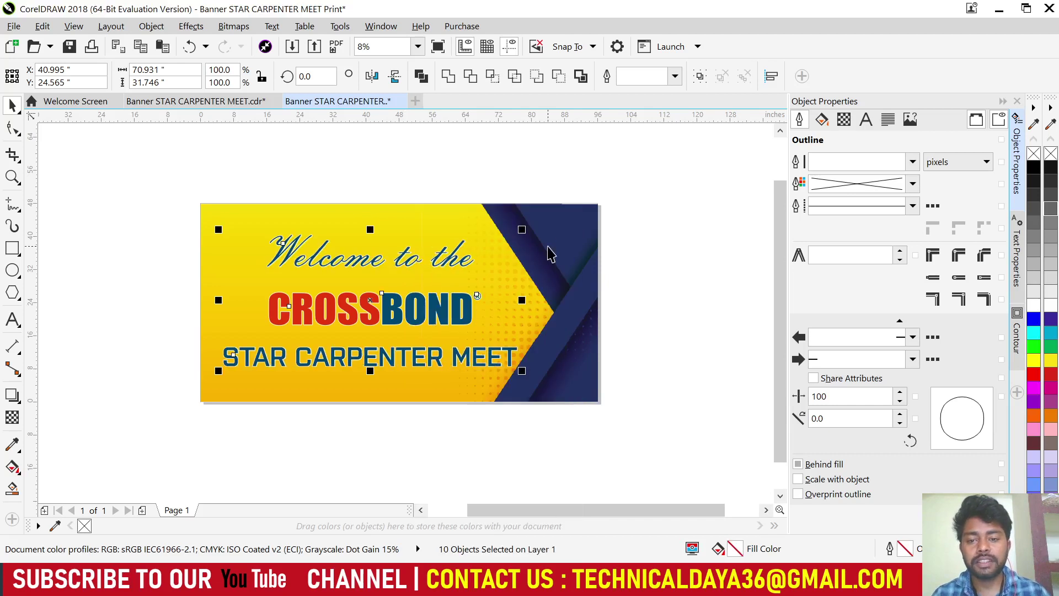
pyautogui.click(51, 348)
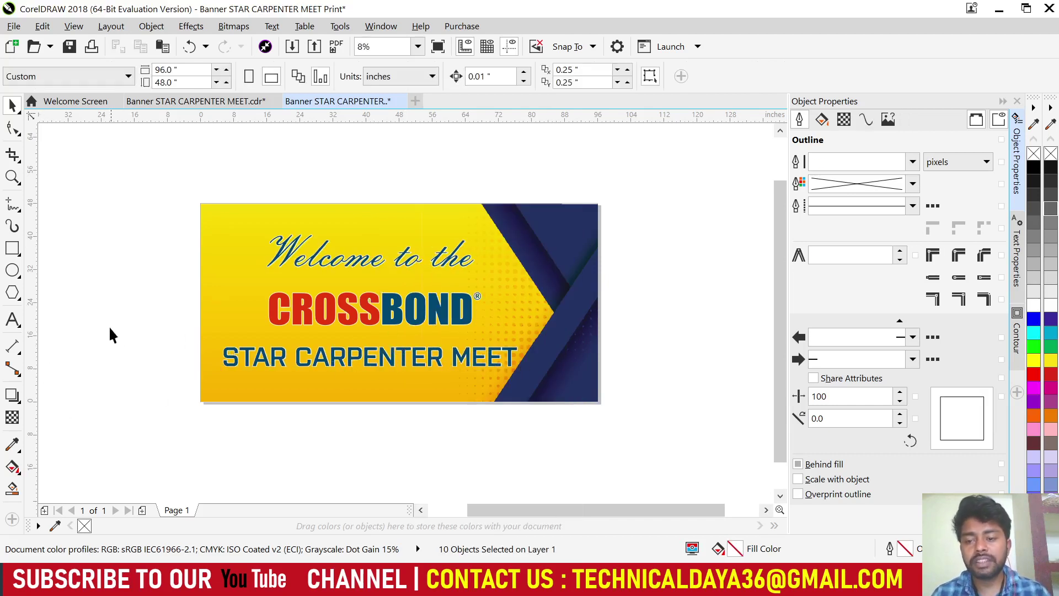
# - Select the STAR CARPENTER MEET curves and try editing the upper-right nodes of the S in STAR with the Shape tool
pyautogui.moveTo(116, 331); pyautogui.dragTo(710, 447)
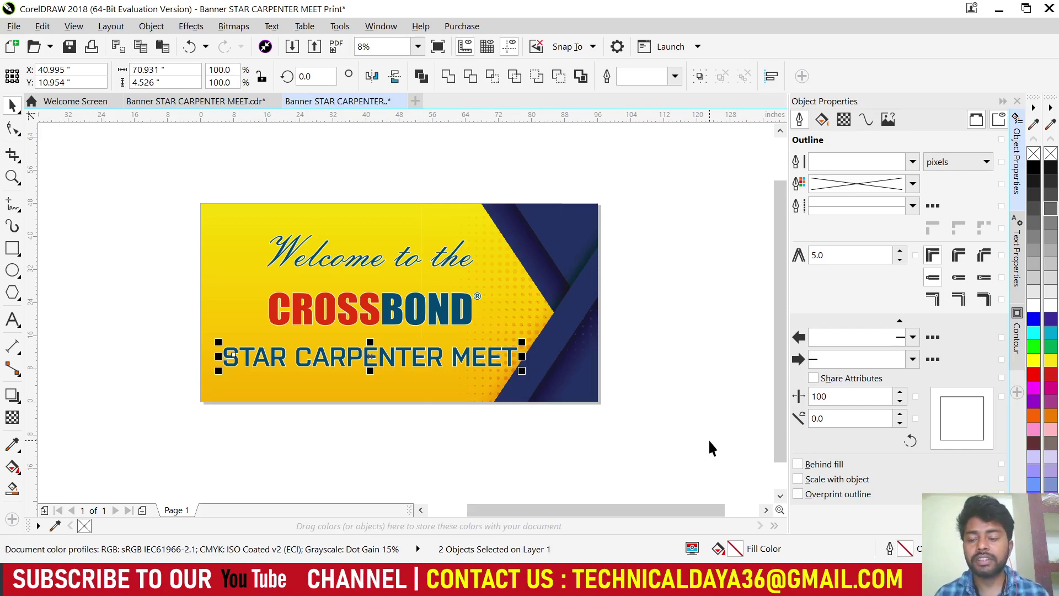
pyautogui.scroll(-1, 267, 352)
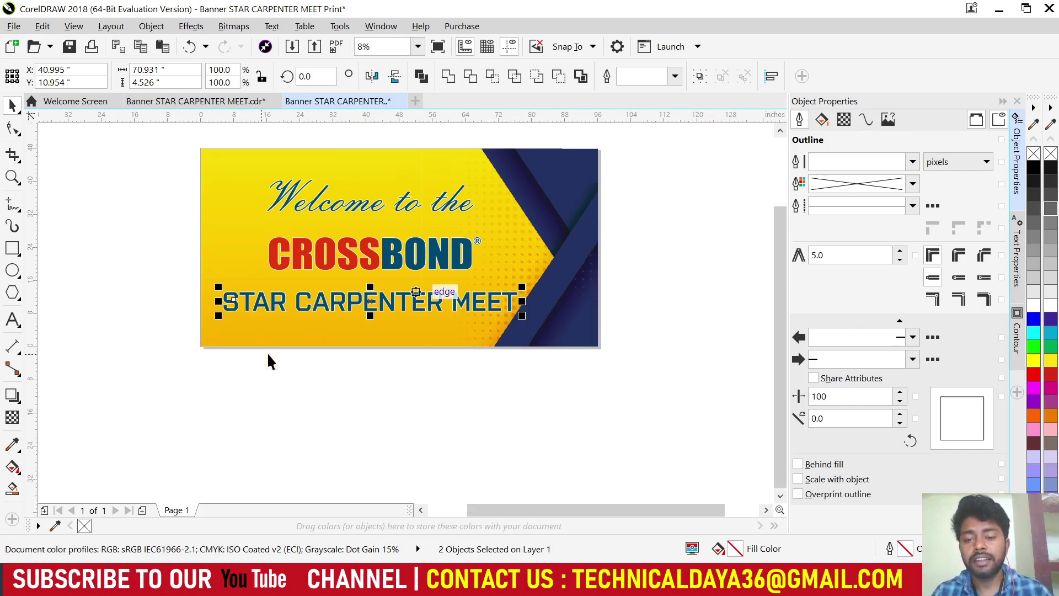
pyautogui.scroll(2, 267, 352)
pyautogui.hscroll(-1, 232, 334)
pyautogui.click(12, 128)
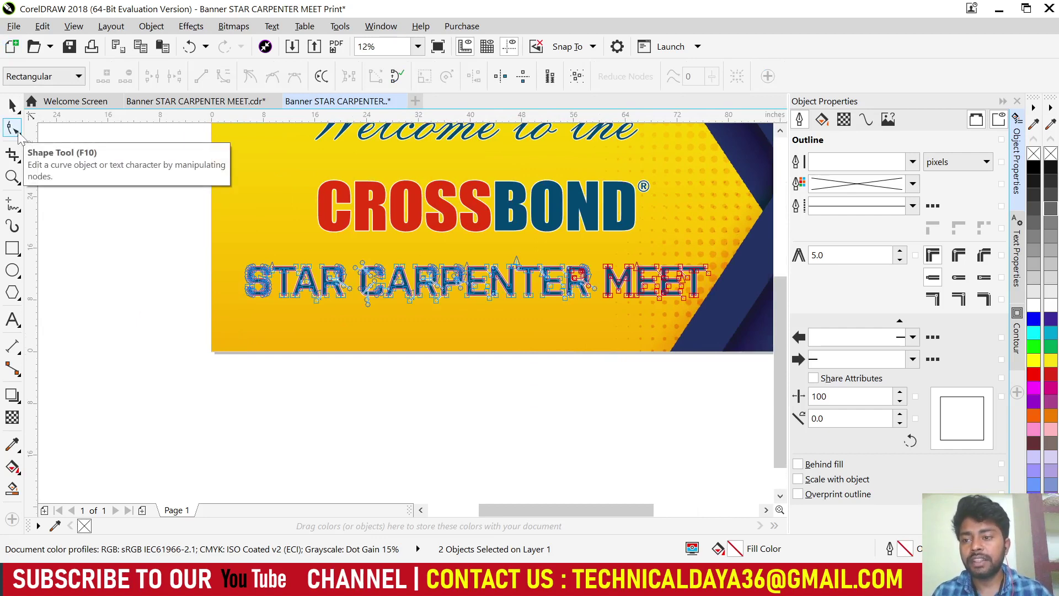
pyautogui.scroll(5, 275, 260)
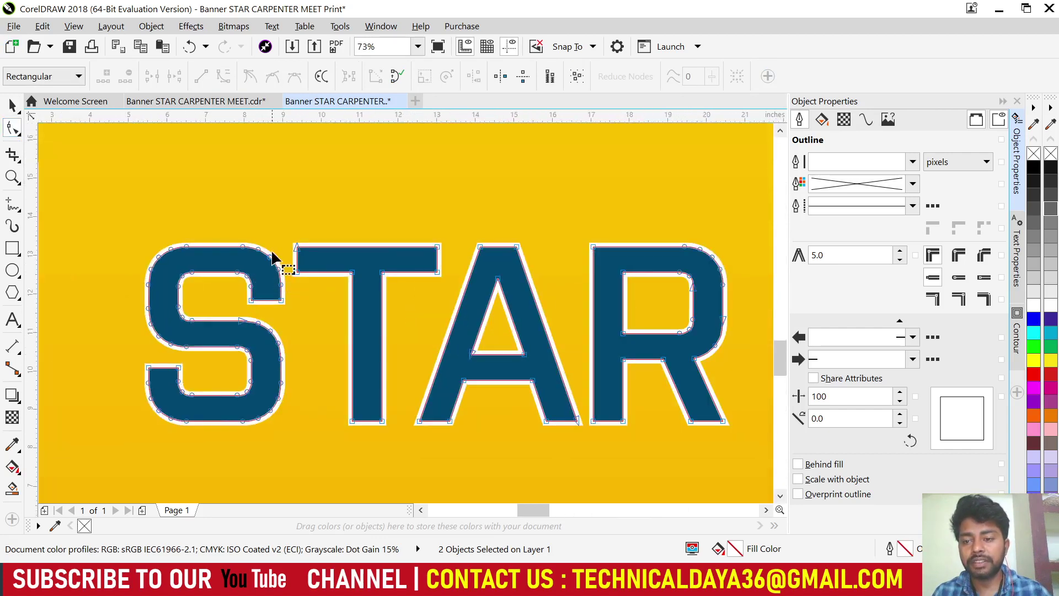
pyautogui.moveTo(269, 257); pyautogui.dragTo(311, 199)
# - Undo the node edit and the conversion to curves, and clear the selection
pyautogui.hotkey('ctrl', 'z')
pyautogui.scroll(-2, 323, 238)
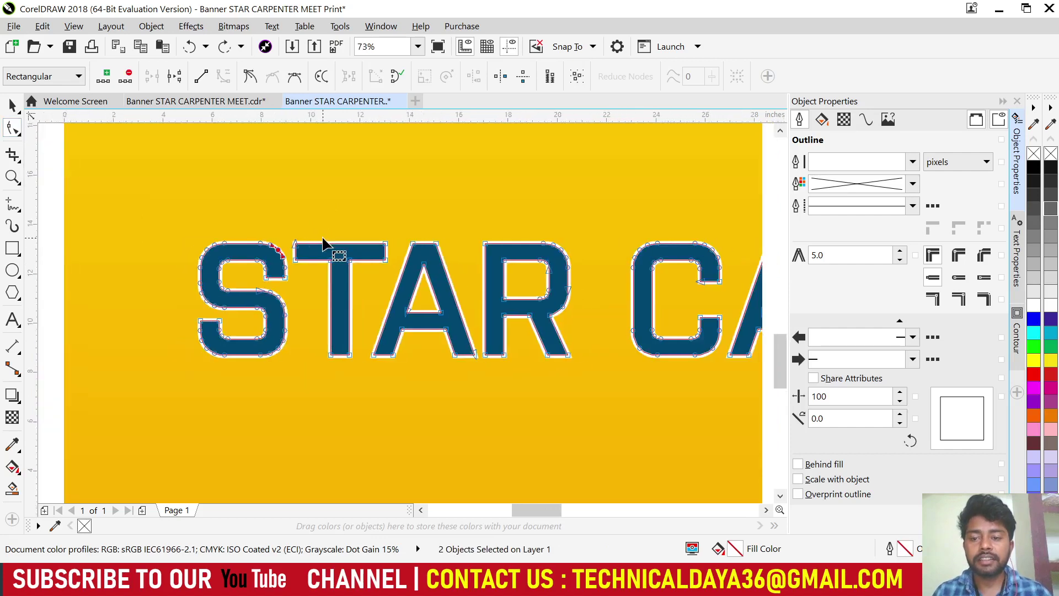
pyautogui.press('space')
pyautogui.scroll(-6, 307, 248)
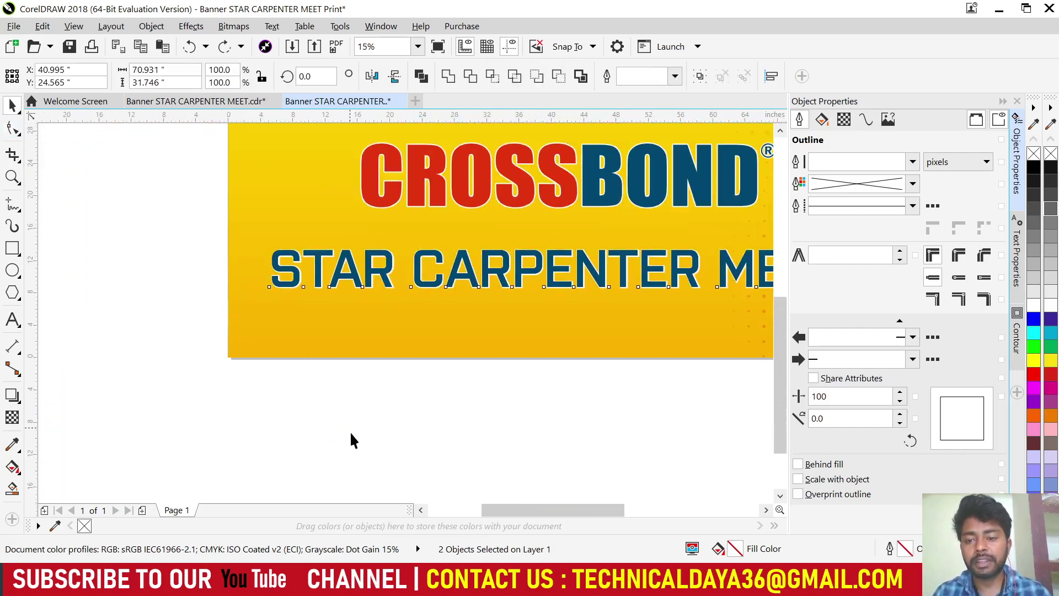
pyautogui.click(352, 431)
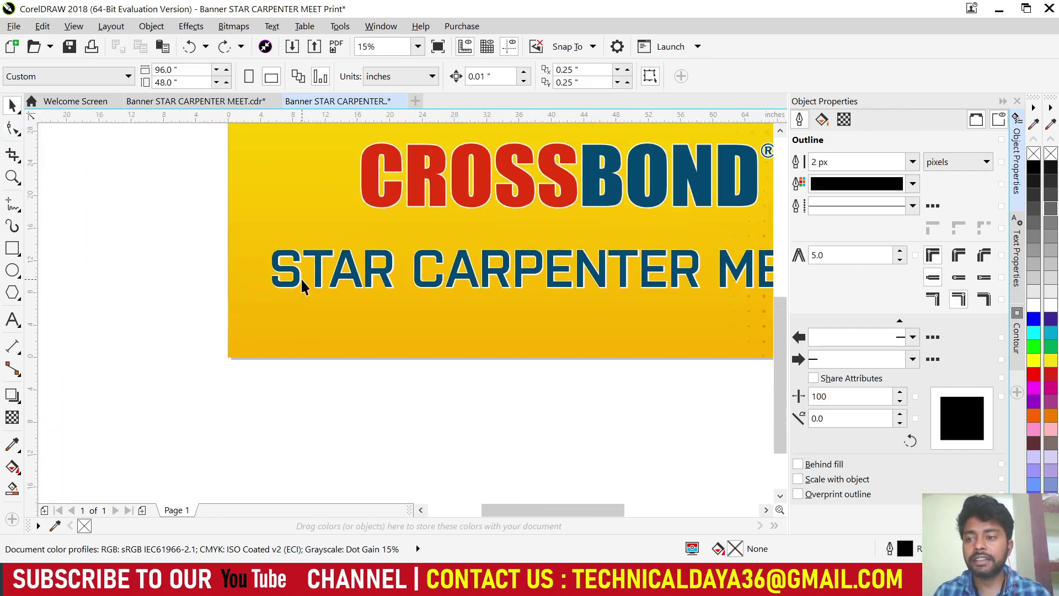
# - Highlight part of the STAR CARPENTER MEET line with the Text tool to check whether it is editable text
pyautogui.scroll(2, 300, 282)
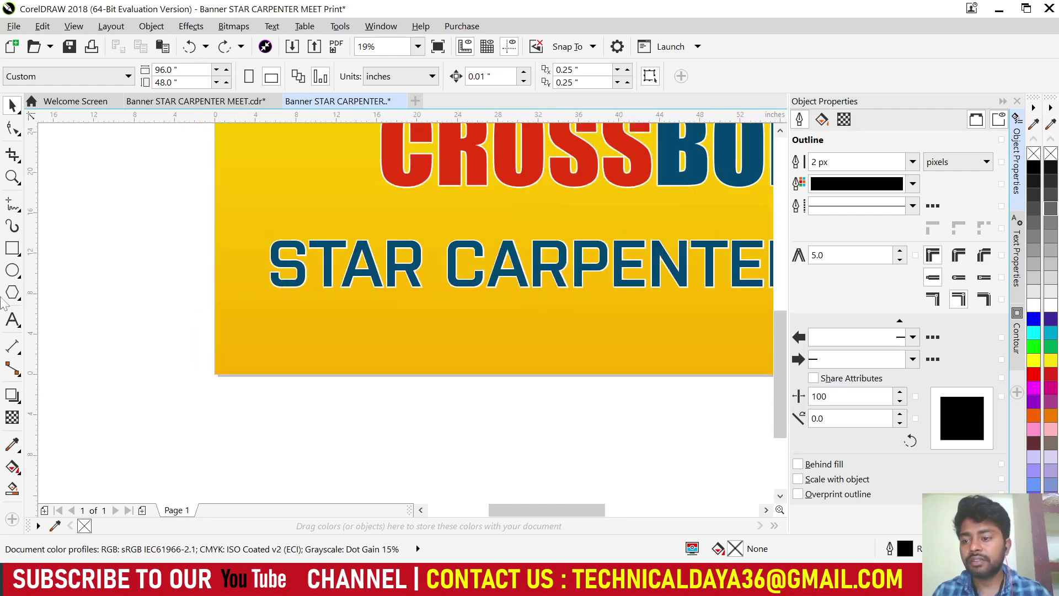
pyautogui.click(13, 320)
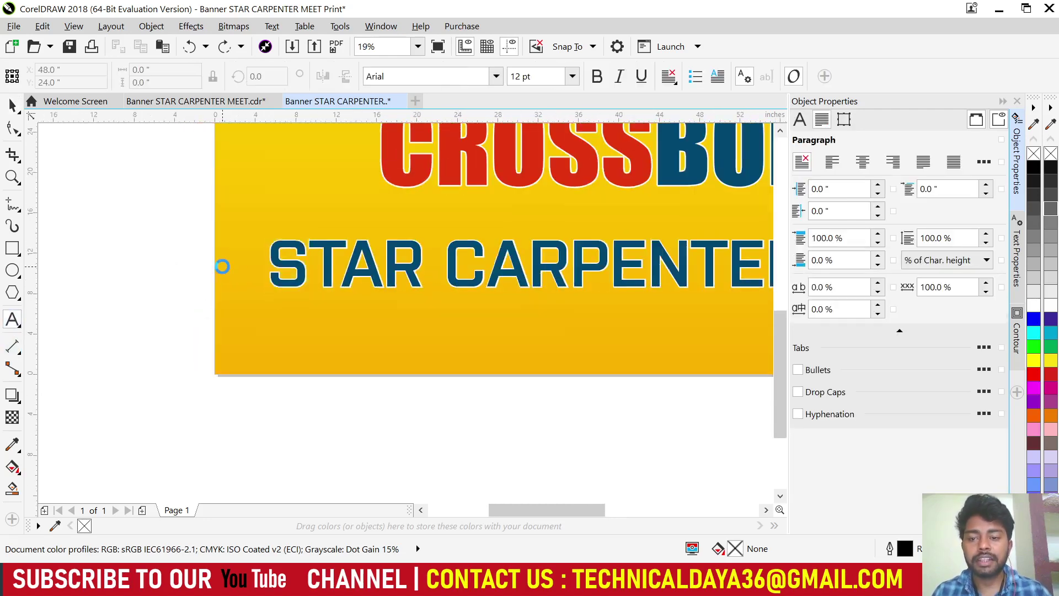
pyautogui.moveTo(268, 271); pyautogui.dragTo(307, 286)
pyautogui.click(261, 270)
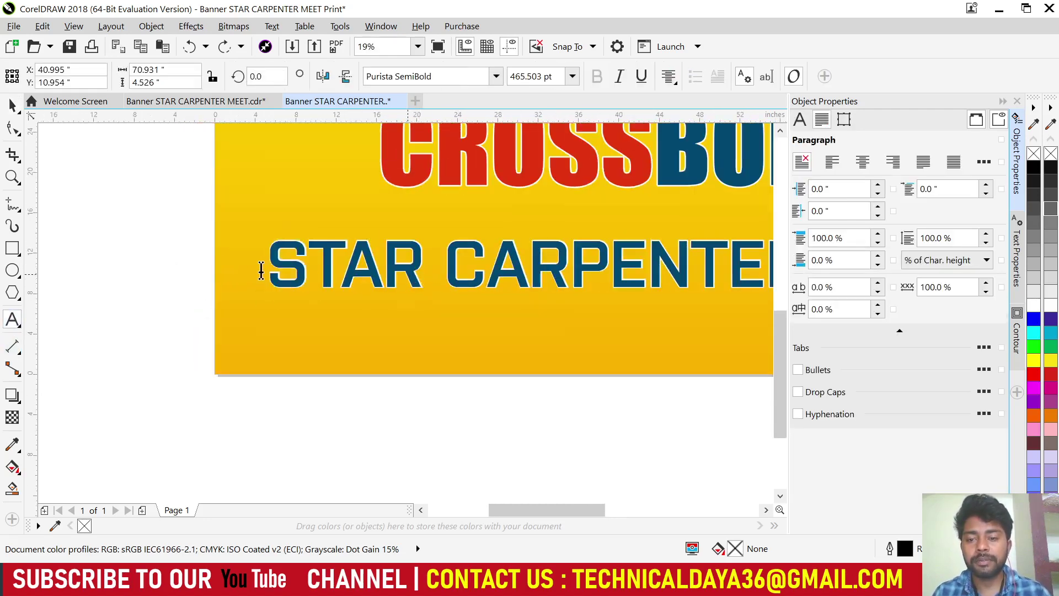
pyautogui.doubleClick(261, 269)
pyautogui.moveTo(528, 282); pyautogui.dragTo(333, 268)
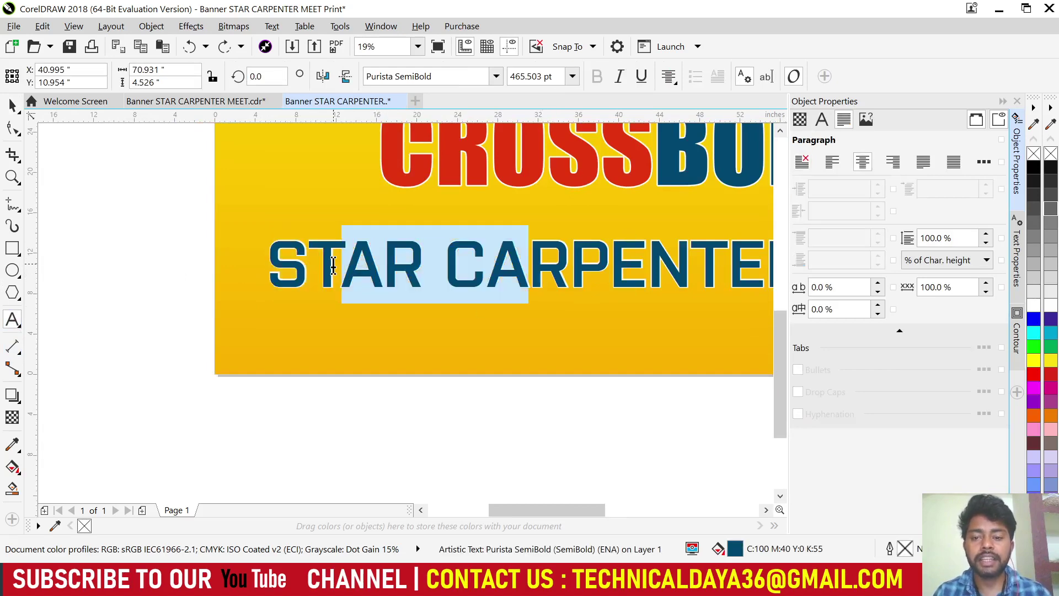
pyautogui.hotkey('ctrl', 'space')
pyautogui.scroll(-2, 283, 291)
pyautogui.scroll(-4, 284, 290)
pyautogui.click(348, 373)
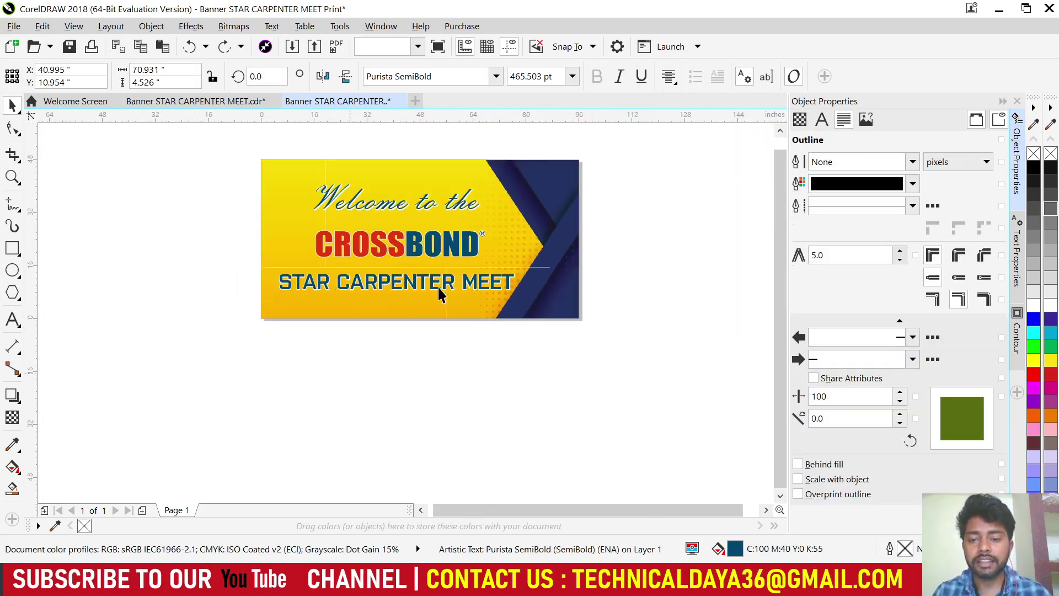
pyautogui.scroll(6, 365, 288)
pyautogui.press('Escape')
# - Examine the unconverted STAR CARPENTER MEET text with the Shape tool, checking the letter S for editable nodes
pyautogui.click(12, 128)
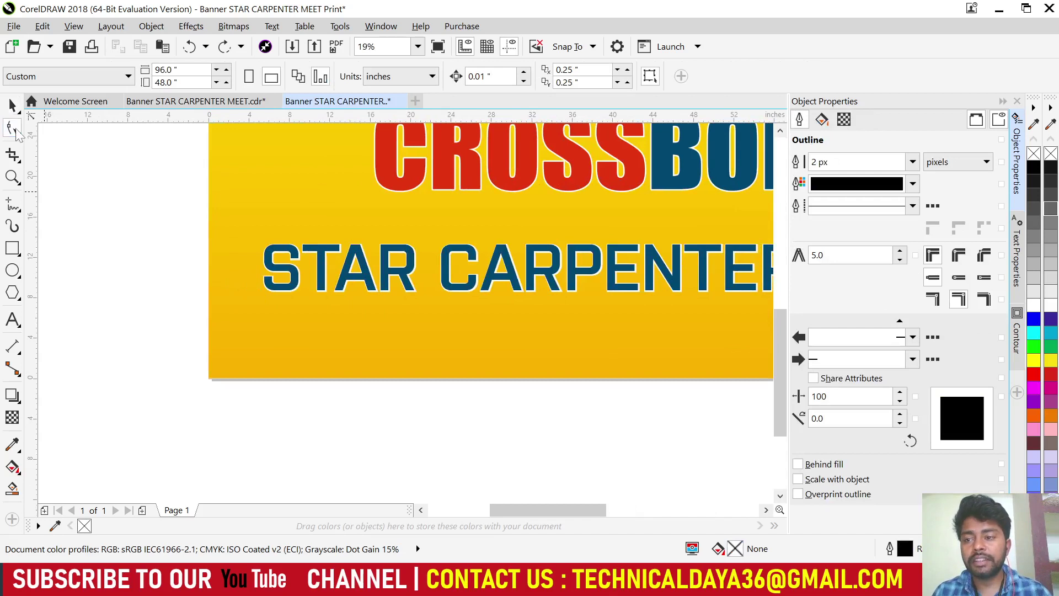
pyautogui.scroll(4, 256, 259)
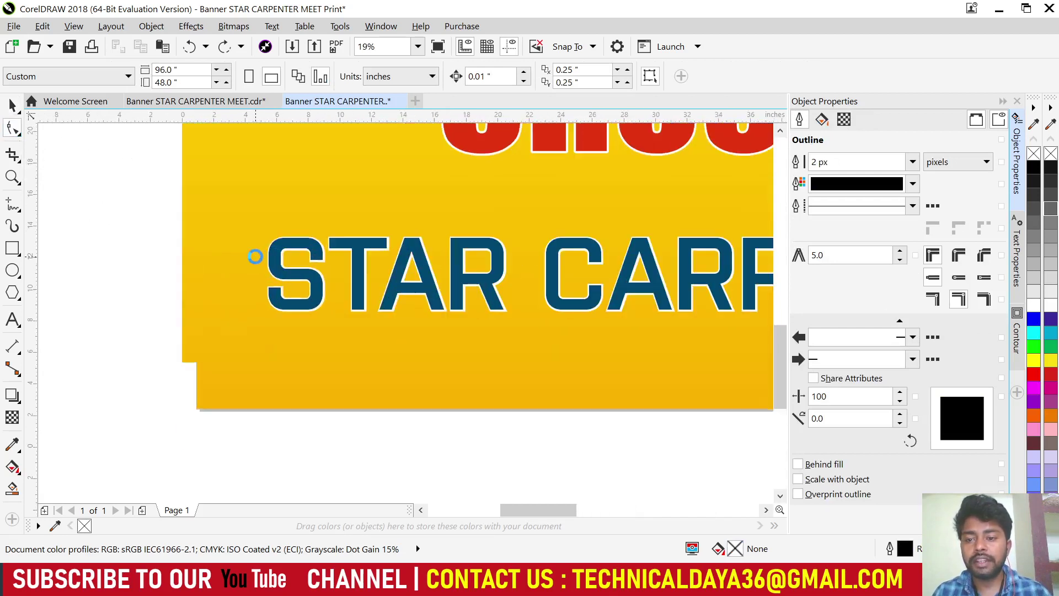
pyautogui.click(253, 337)
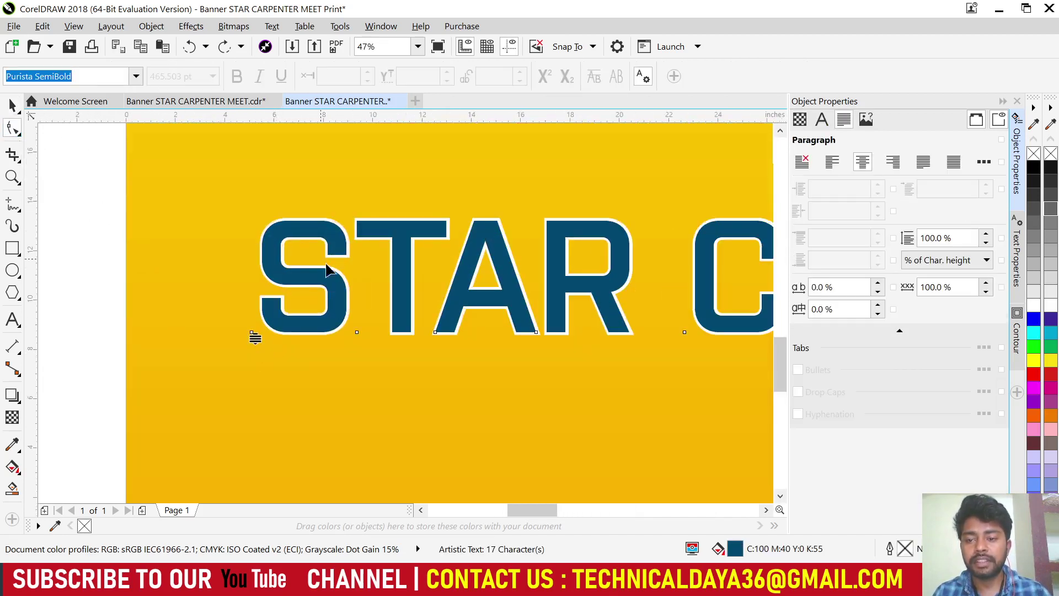
pyautogui.scroll(3, 326, 257)
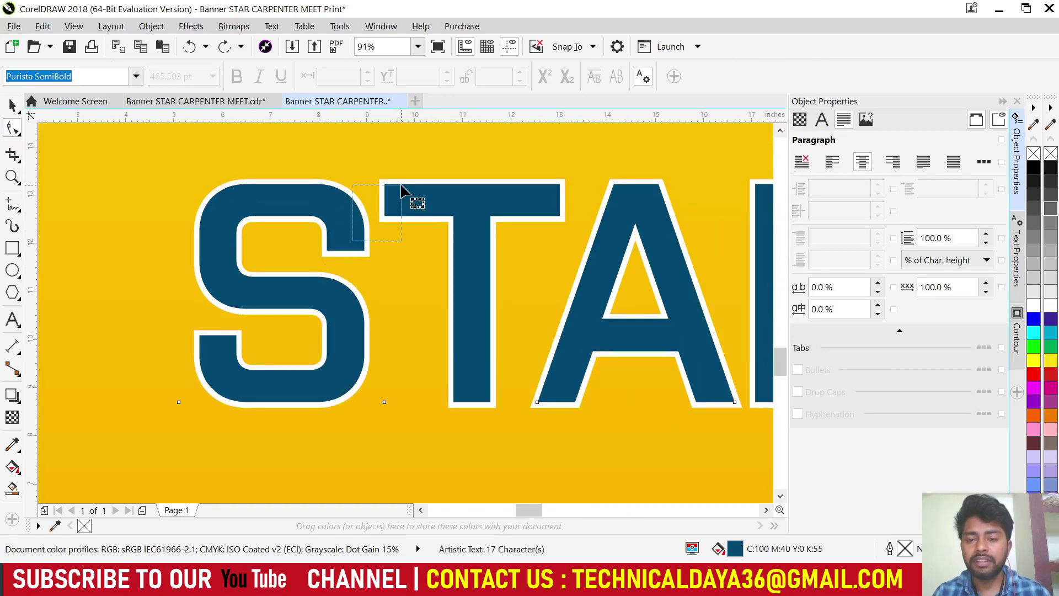
pyautogui.moveTo(354, 210); pyautogui.dragTo(220, 241)
pyautogui.scroll(-5, 193, 255)
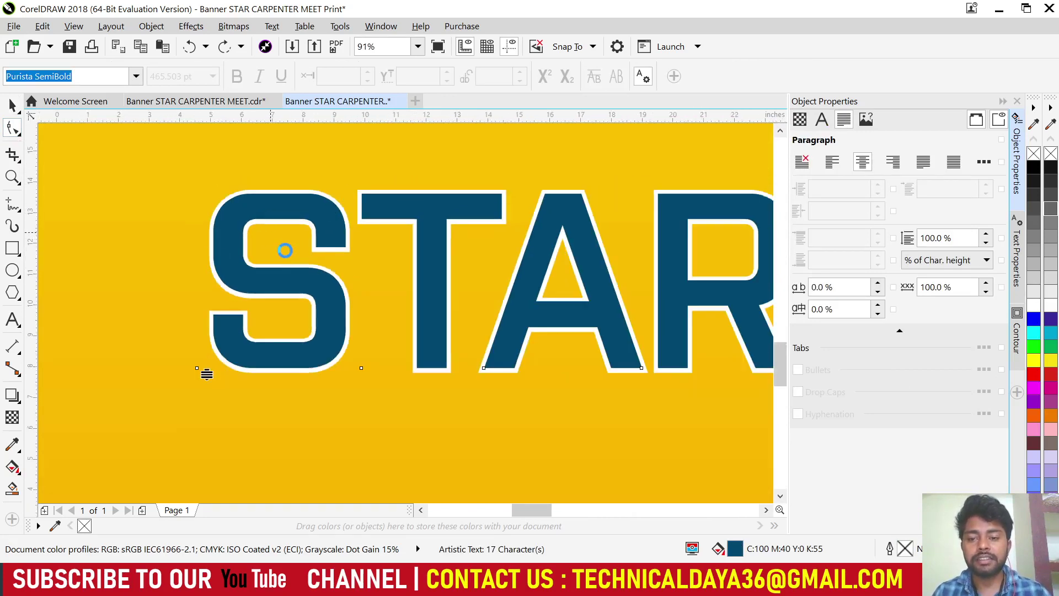
pyautogui.scroll(-1, 180, 302)
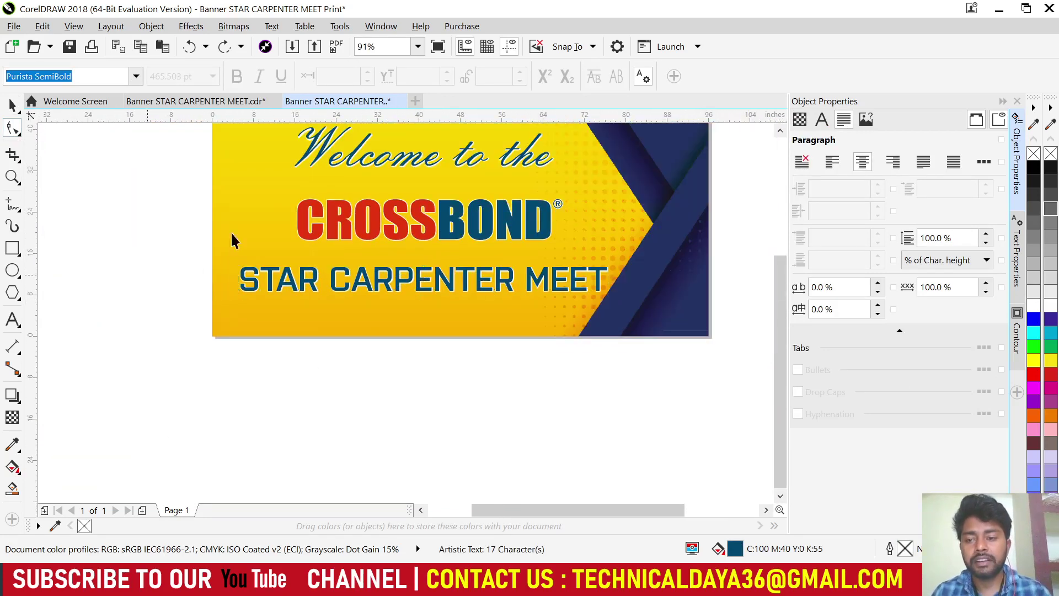
pyautogui.press('space')
pyautogui.scroll(-1, 287, 275)
pyautogui.click(158, 243)
# - Convert all the banner's text and logo objects to curves together, leaving the background out
pyautogui.moveTo(195, 138); pyautogui.dragTo(538, 284)
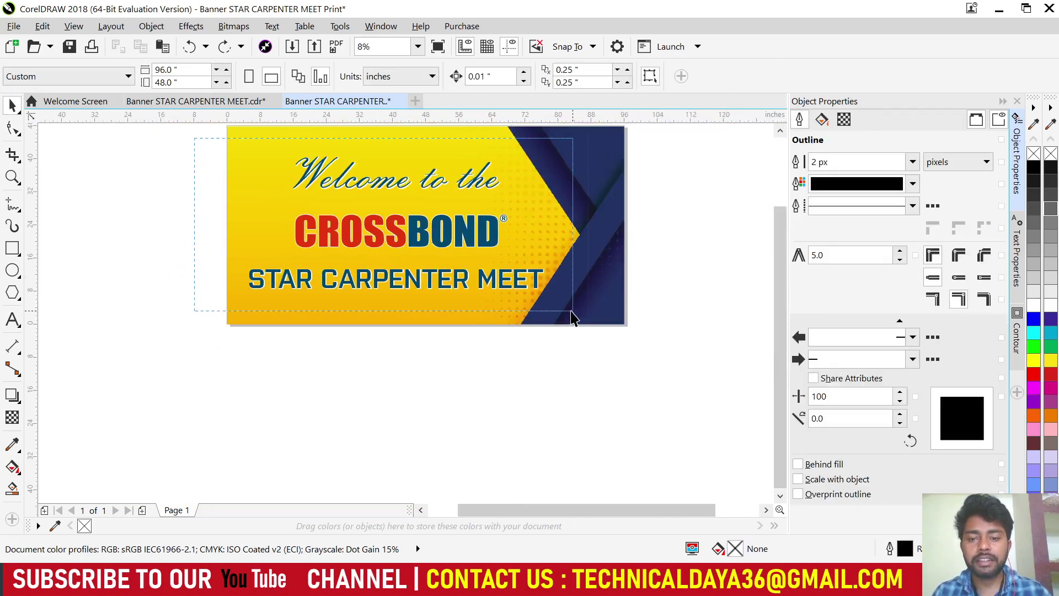
pyautogui.hotkey('ctrl', 'a')
pyautogui.rightClick(343, 227)
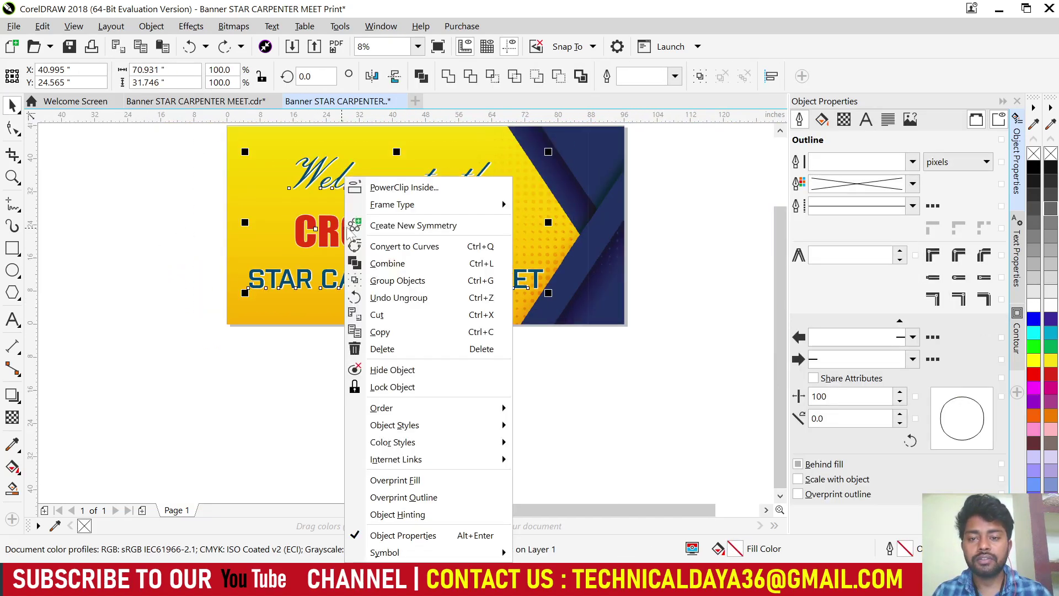
pyautogui.click(405, 250)
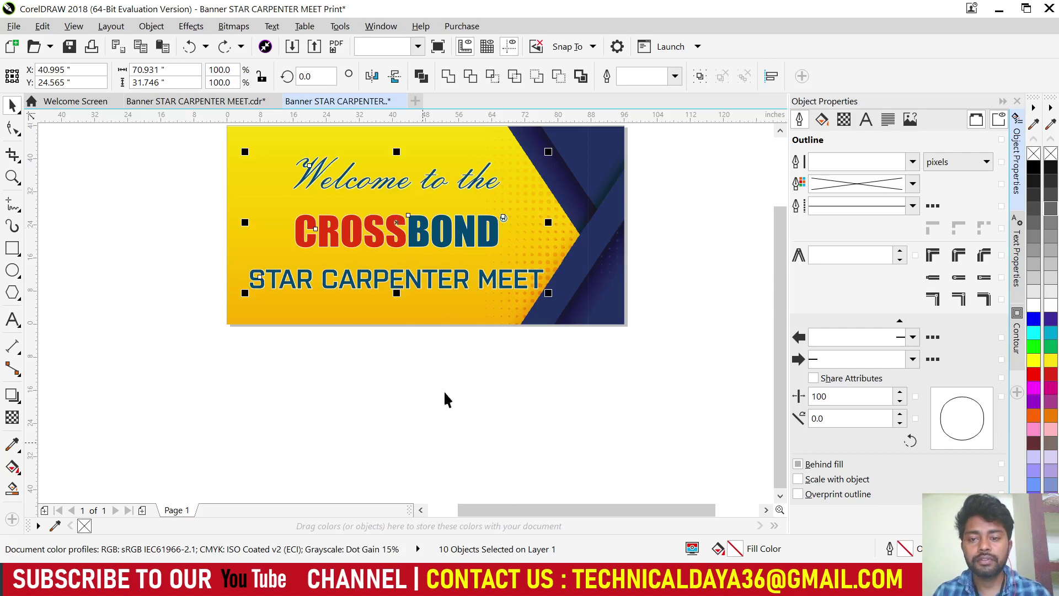
# - Pull the starting node of the W in Welcome outward with the Shape tool and undo the move
pyautogui.scroll(4, 350, 185)
pyautogui.scroll(-1, 292, 259)
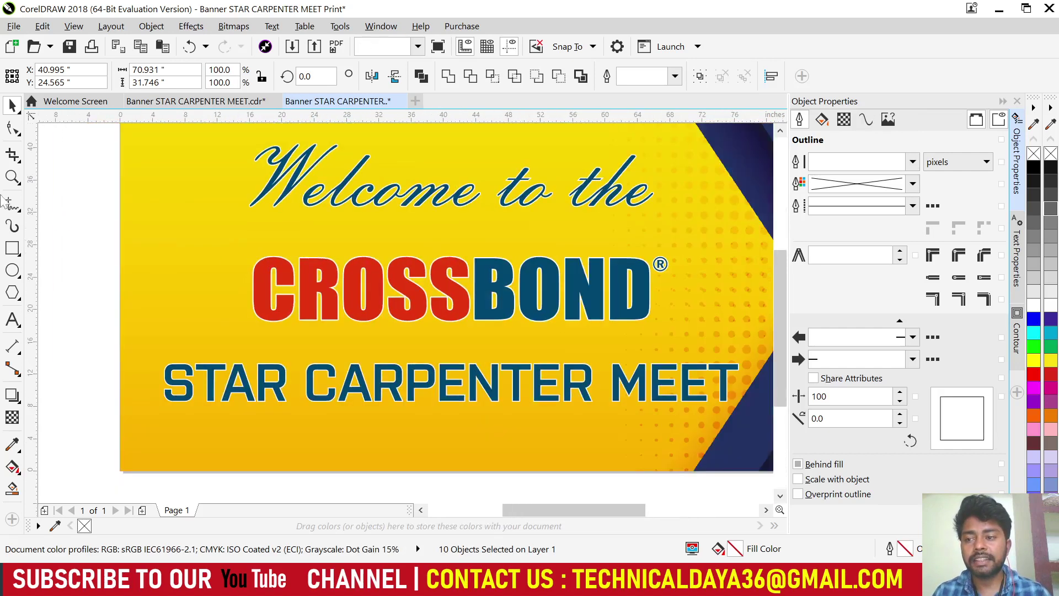
pyautogui.click(12, 128)
pyautogui.scroll(3, 276, 186)
pyautogui.scroll(3, 276, 187)
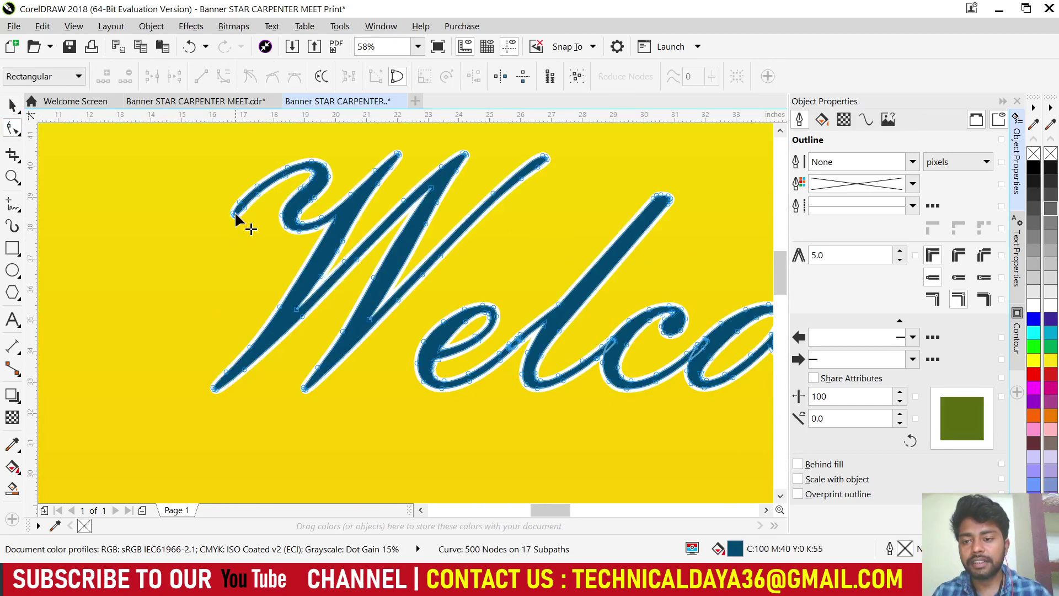
pyautogui.moveTo(235, 214); pyautogui.dragTo(135, 120)
pyautogui.scroll(-2, 275, 201)
pyautogui.hotkey('ctrl', 'z')
pyautogui.scroll(-5, 259, 276)
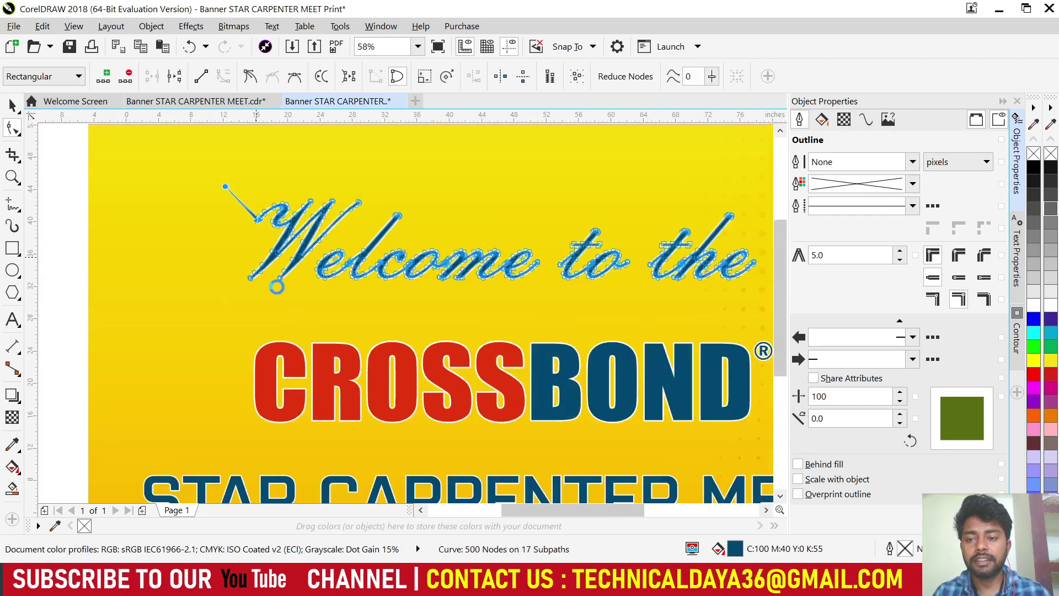
# - Return to the Pick tool and select the STAR CARPENTER MEET curves, followed by only the "Welcome to the" curves
pyautogui.press('space')
pyautogui.scroll(-1, 313, 323)
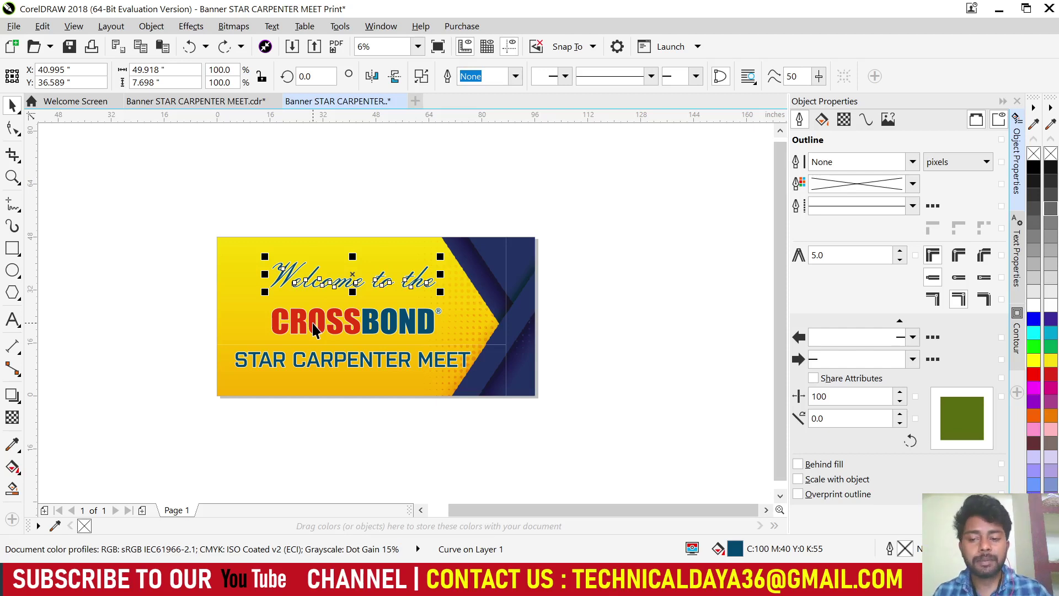
pyautogui.moveTo(154, 347); pyautogui.dragTo(560, 428)
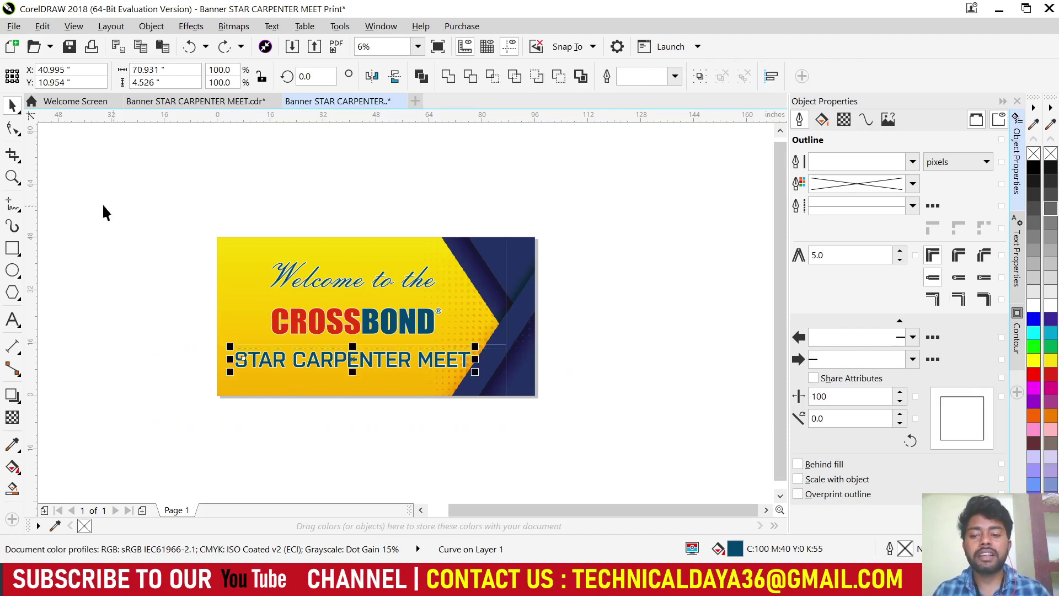
pyautogui.moveTo(177, 236); pyautogui.dragTo(571, 320)
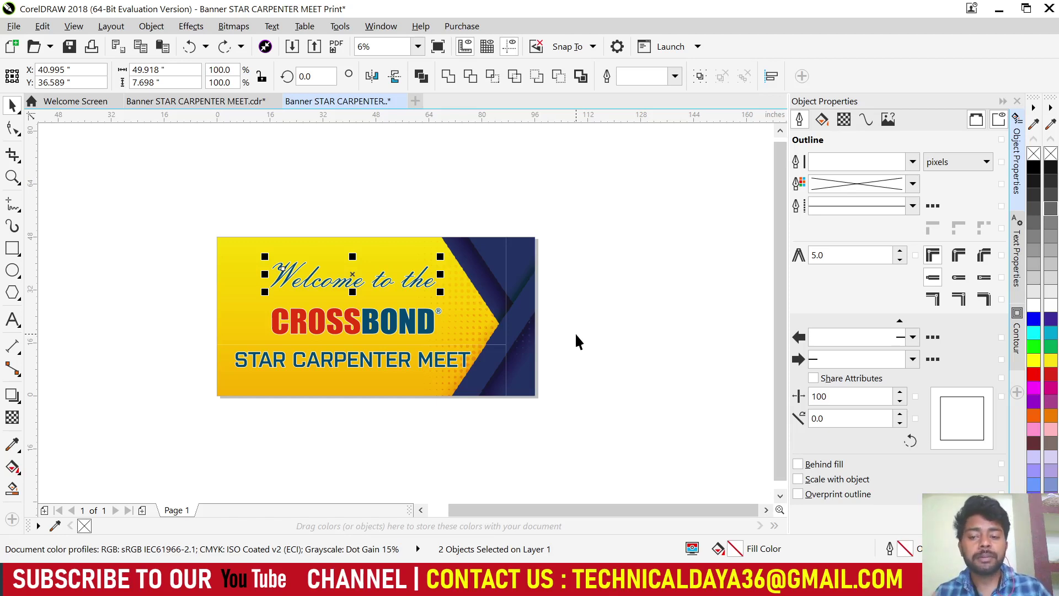
# - Select all the banner's objects, undo the conversion of its text and logo to curves, and clear the selection
pyautogui.moveTo(161, 193); pyautogui.dragTo(660, 460)
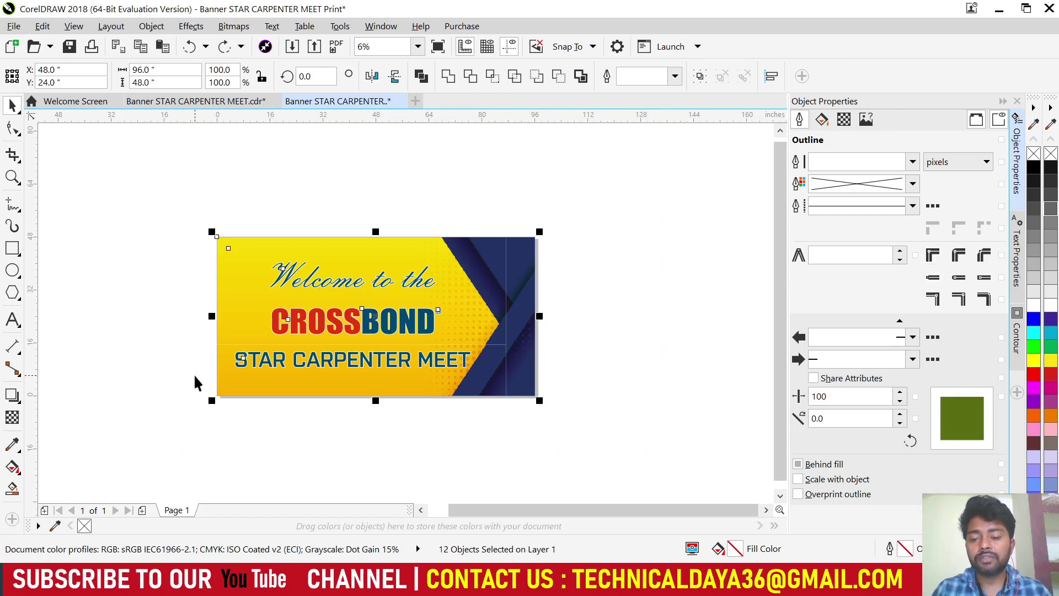
pyautogui.hotkey('ctrl', 'q')
pyautogui.scroll(1, 214, 411)
pyautogui.press('Escape')
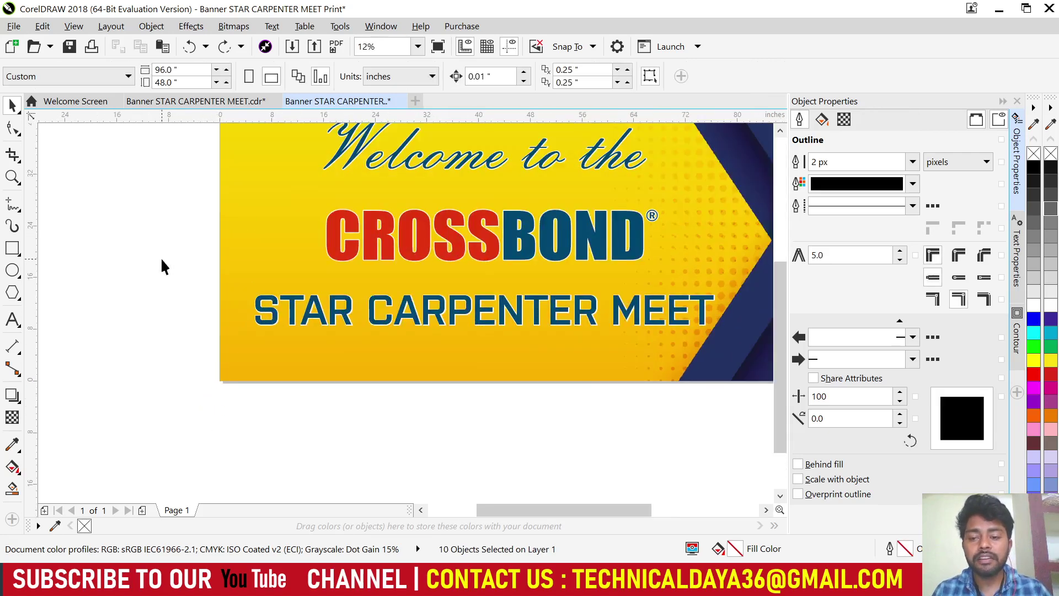
# - Select the STAR CARPENTER MEET text in the banner and check the name of the font it uses
pyautogui.moveTo(161, 259); pyautogui.dragTo(734, 340)
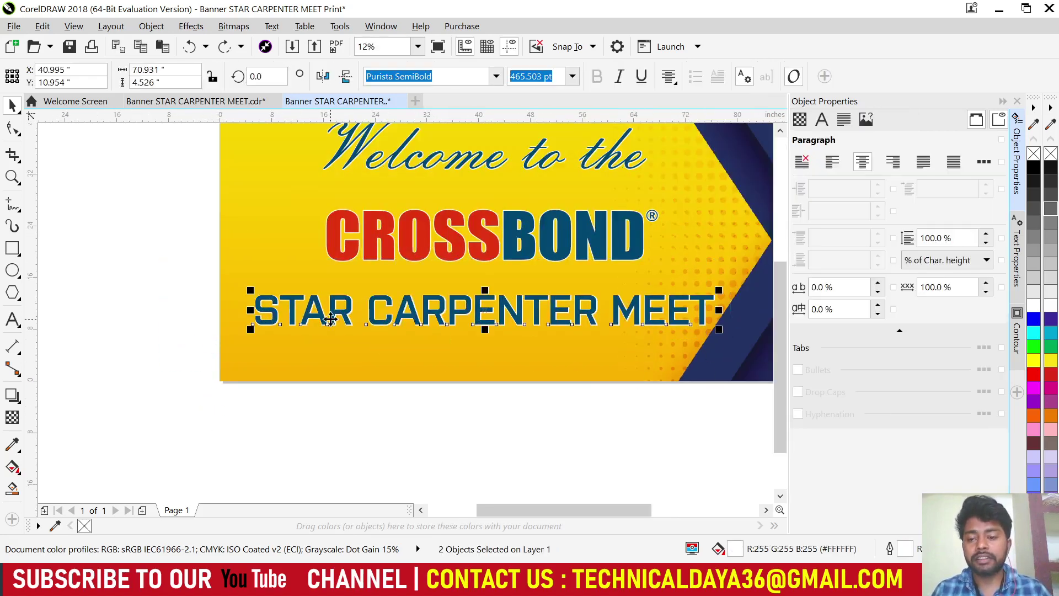
pyautogui.scroll(-1, 330, 319)
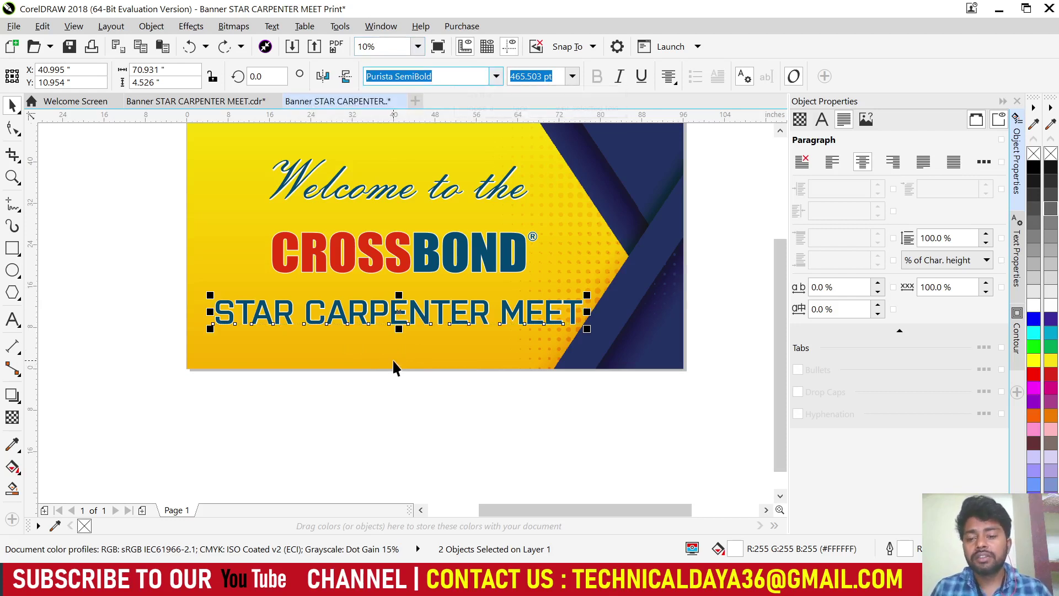
pyautogui.doubleClick(414, 76)
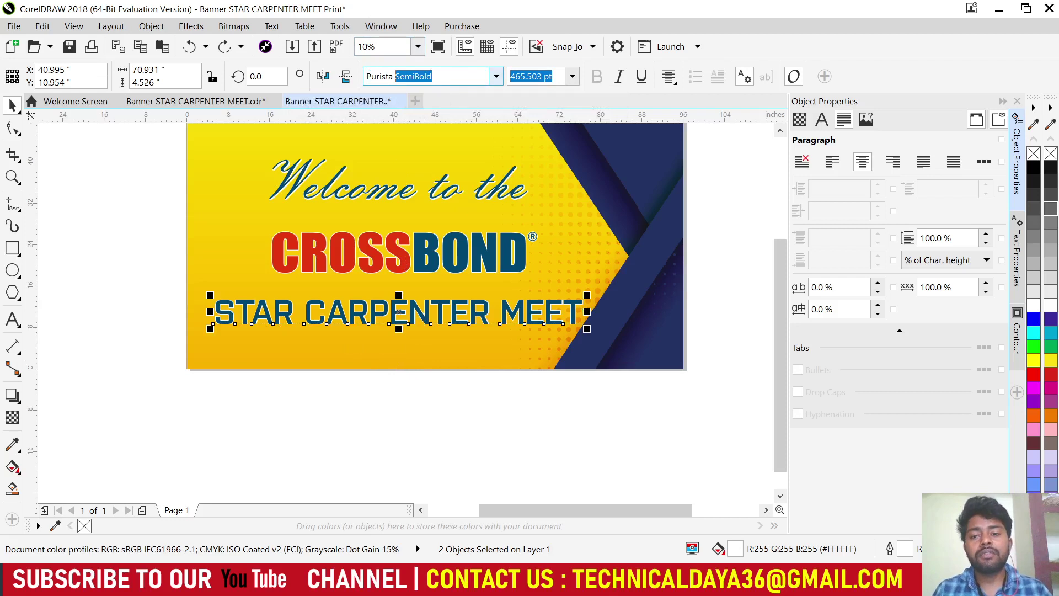
pyautogui.moveTo(395, 76); pyautogui.dragTo(366, 76)
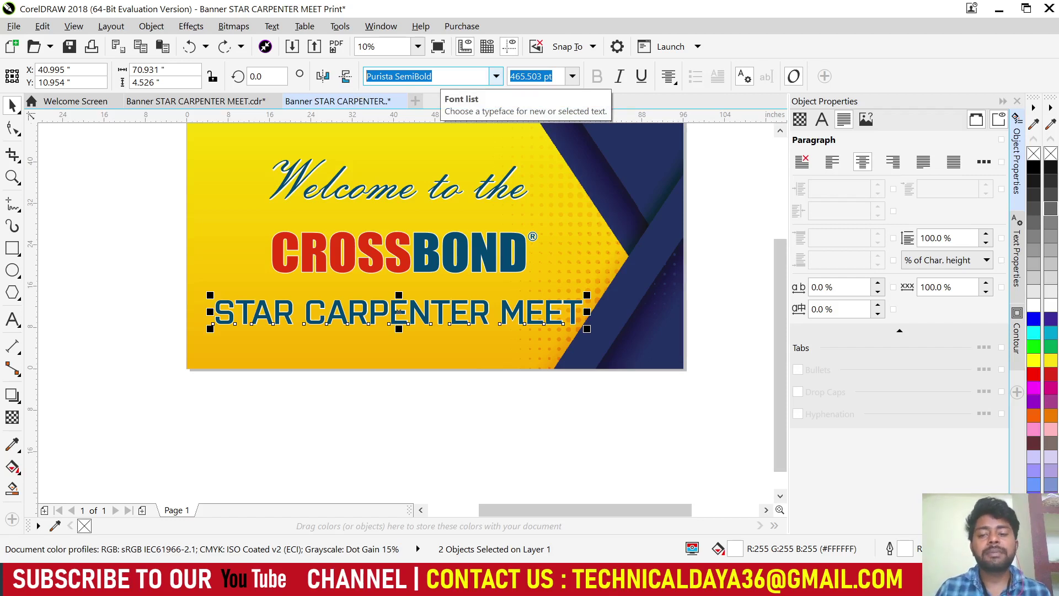
pyautogui.scroll(-1, 428, 383)
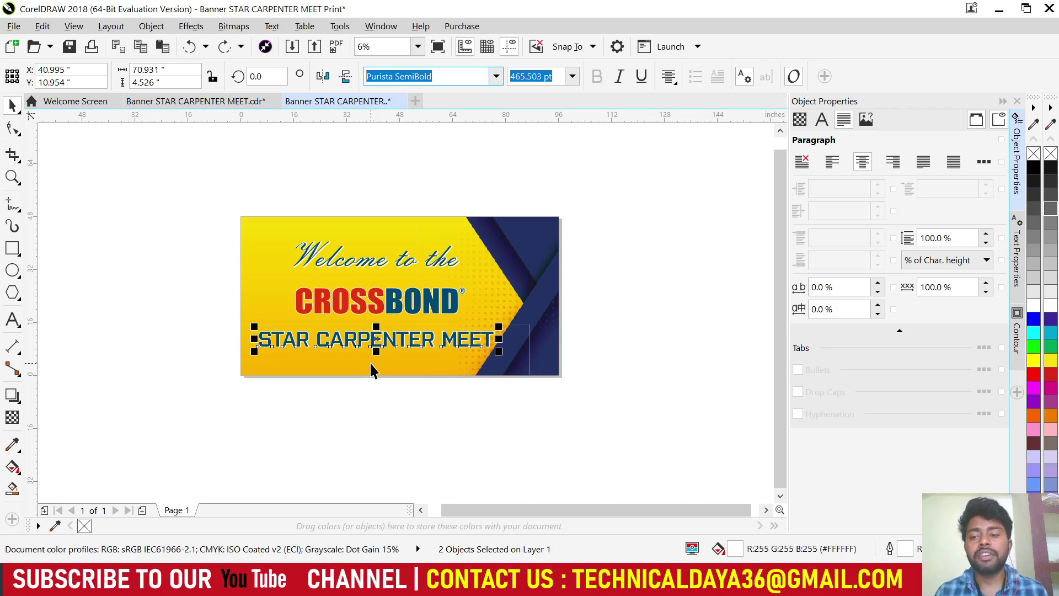
# - Switch to the Windows Control Panel, search it for "fon" and open the Fonts folder
pyautogui.press('super')
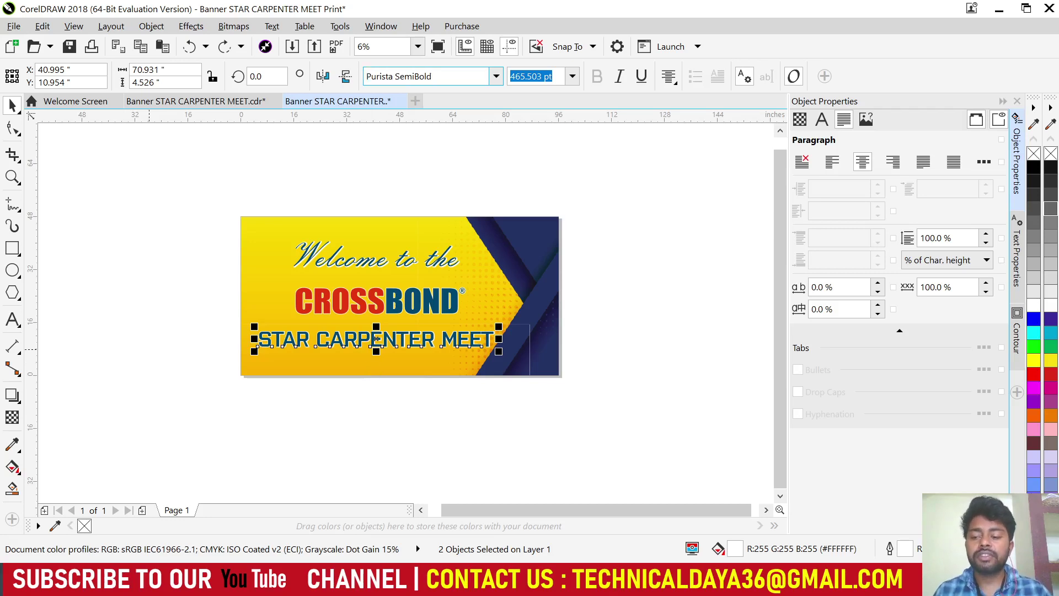
pyautogui.write('contr')
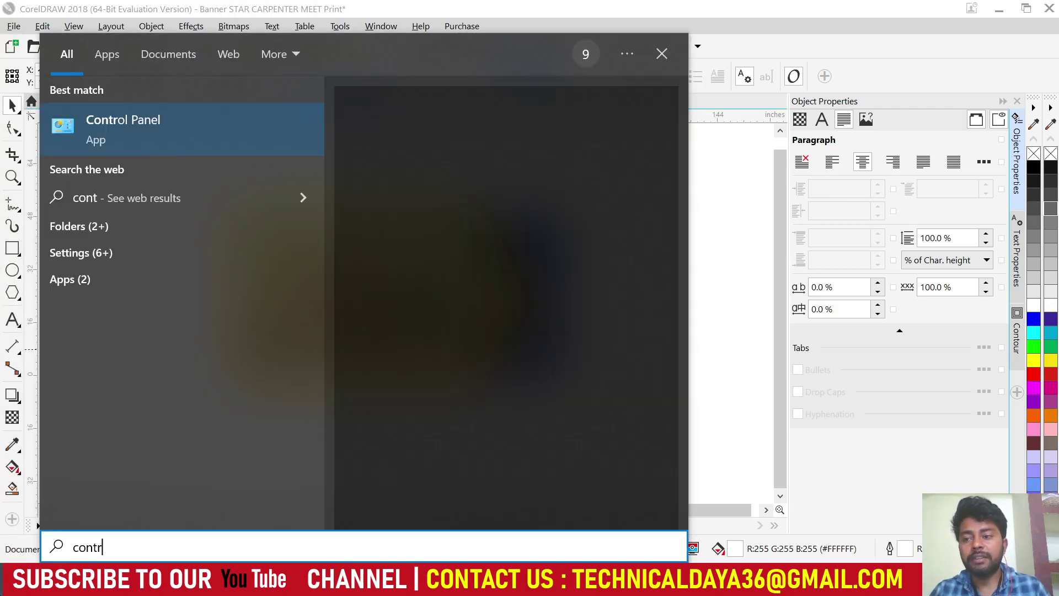
pyautogui.press('Escape')
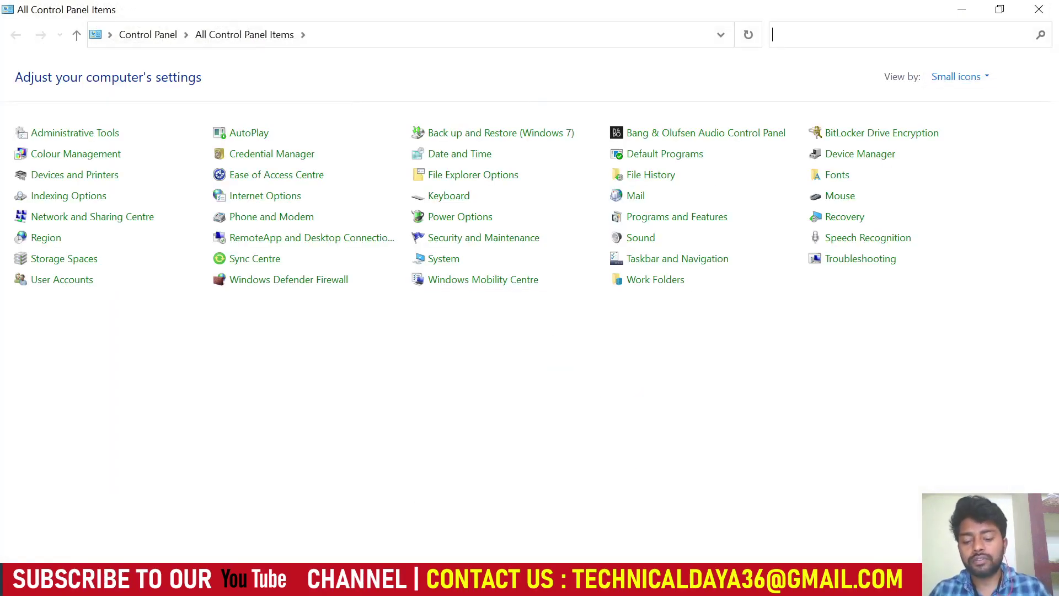
pyautogui.write('fon')
pyautogui.press('Return')
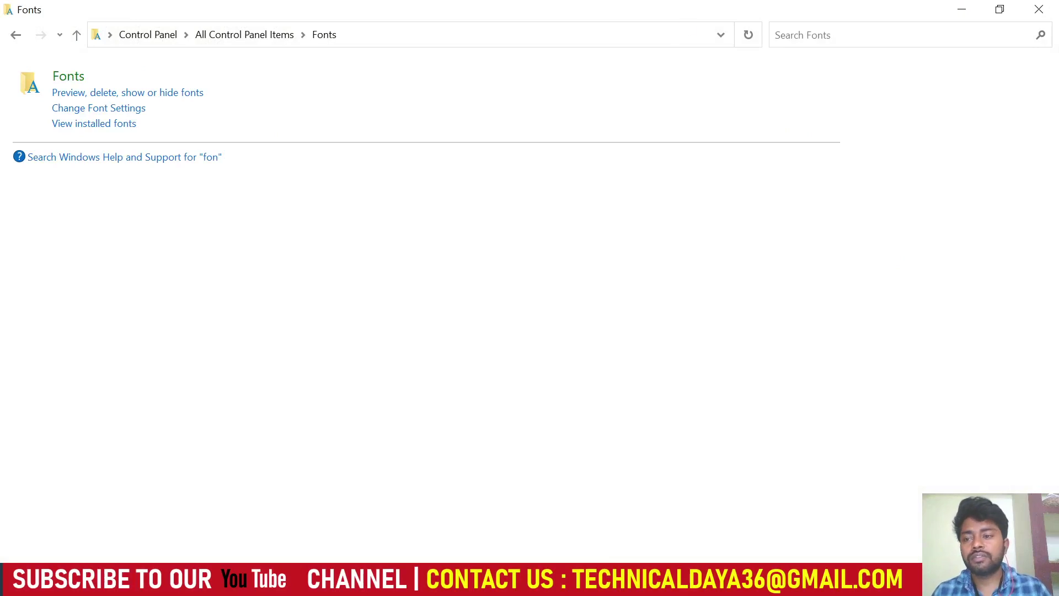
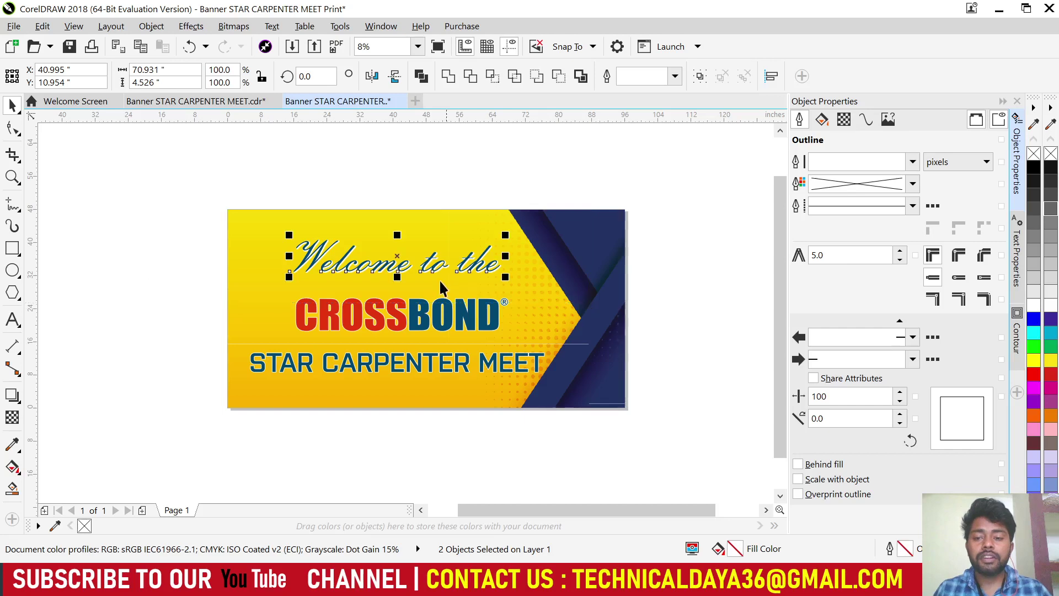
# - Convert the "Welcome to the" text to curves, followed by all the banner's objects, and clear the selection
pyautogui.rightClick(433, 276)
pyautogui.click(494, 253)
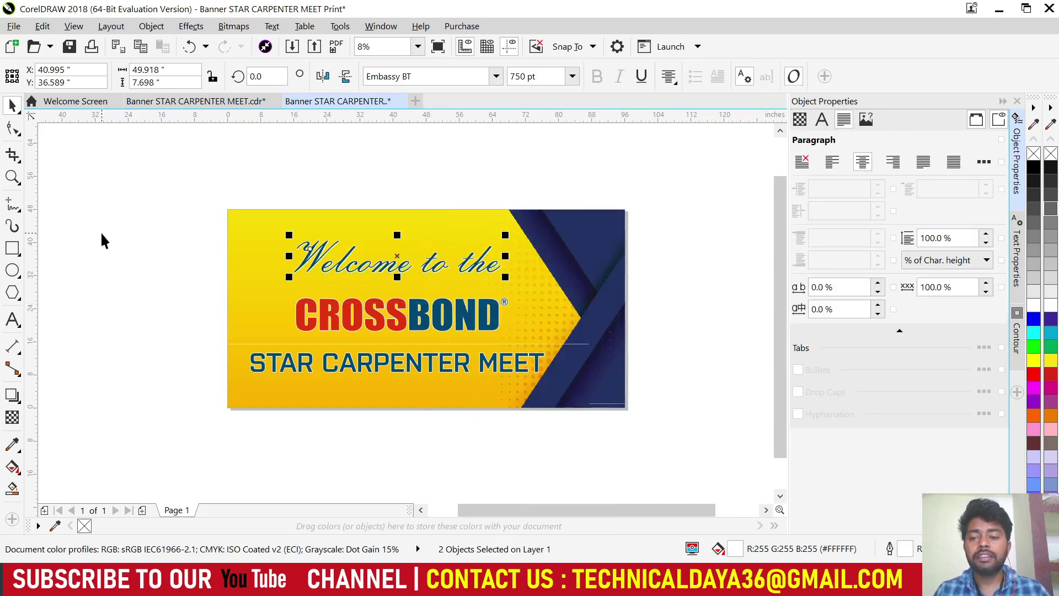
pyautogui.moveTo(191, 199); pyautogui.dragTo(696, 443)
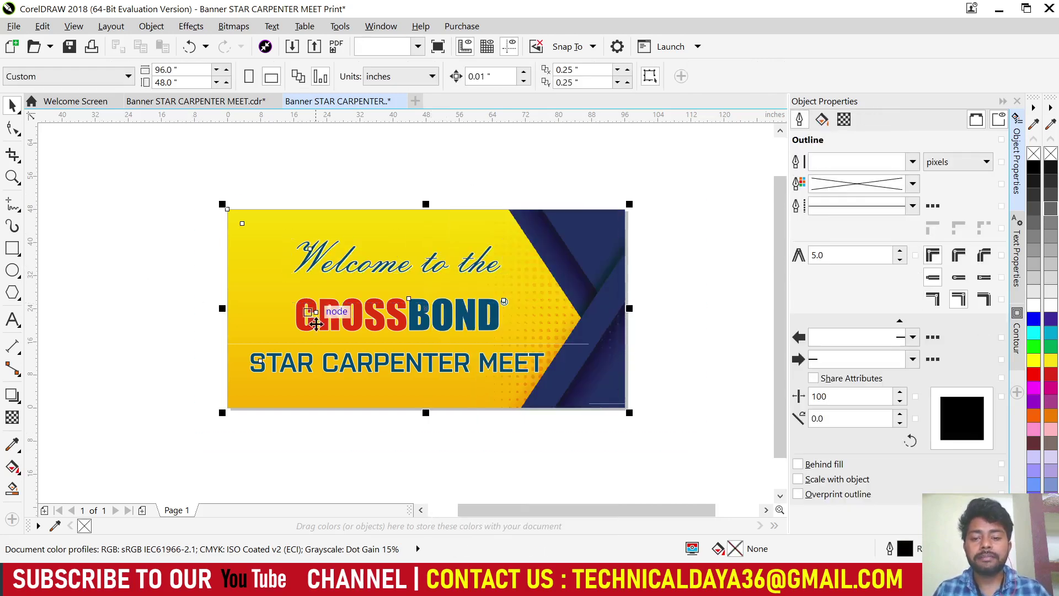
pyautogui.rightClick(381, 325)
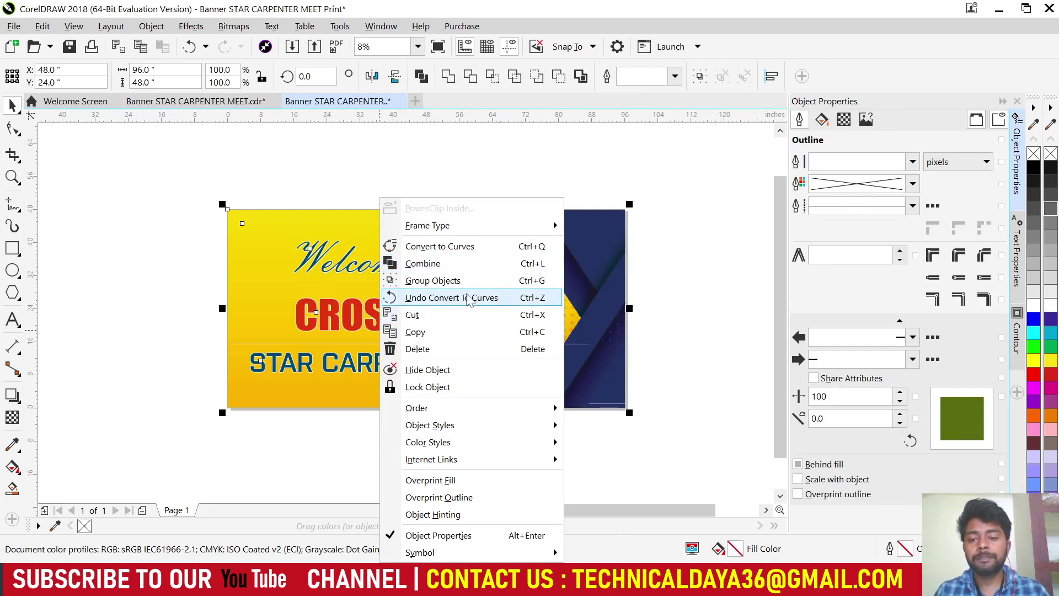
pyautogui.click(448, 246)
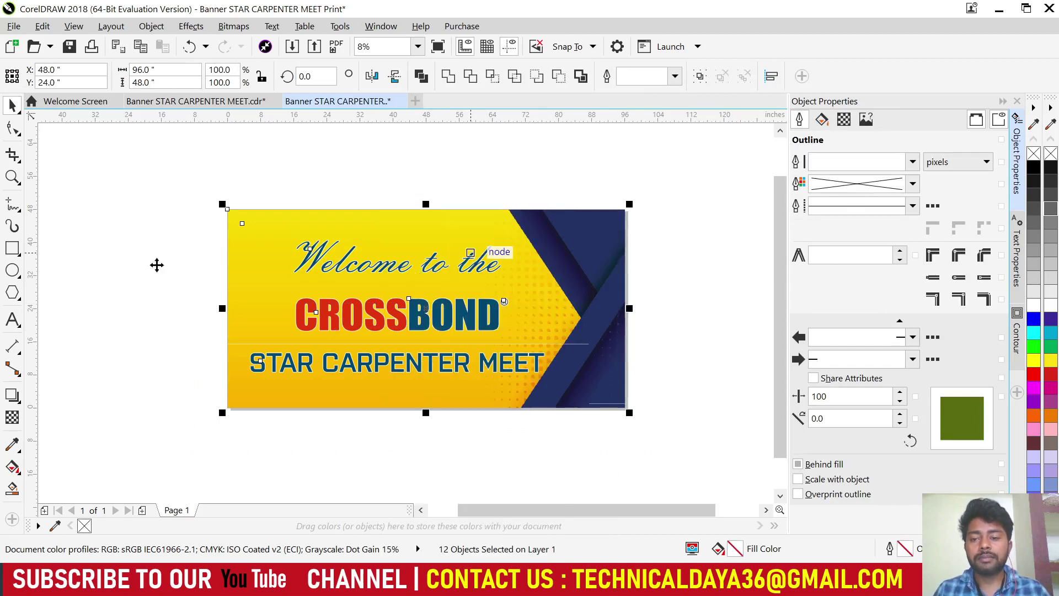
pyautogui.click(144, 286)
pyautogui.scroll(-1, 195, 369)
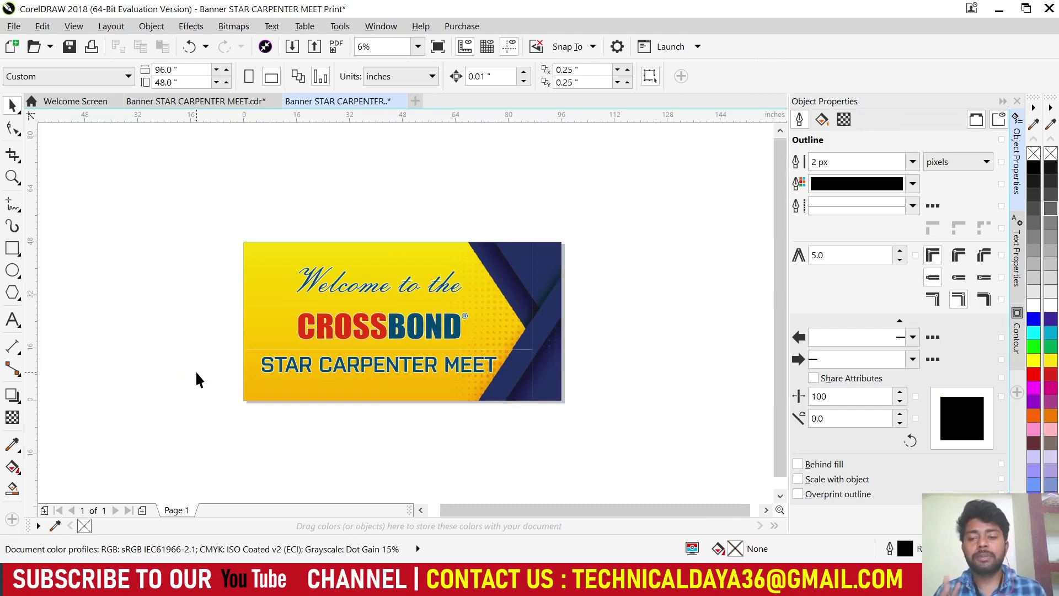
# - Start saving the banner drawing and browse drive D: to the Crossbond client's work folder inside Epic Content
pyautogui.hotkey('ctrl', 's')
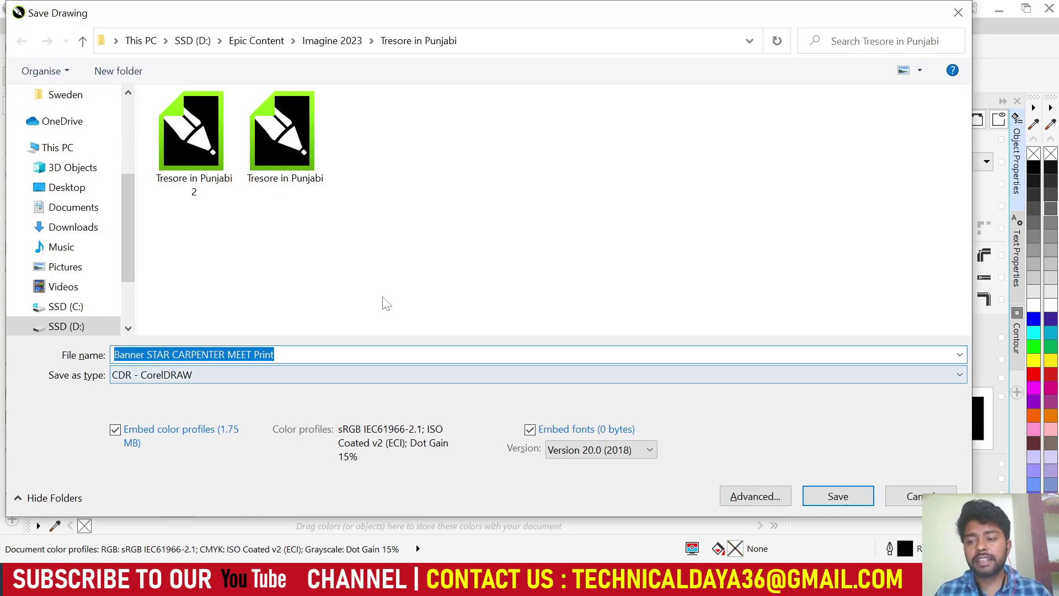
pyautogui.click(410, 256)
pyautogui.scroll(-2, 14, 268)
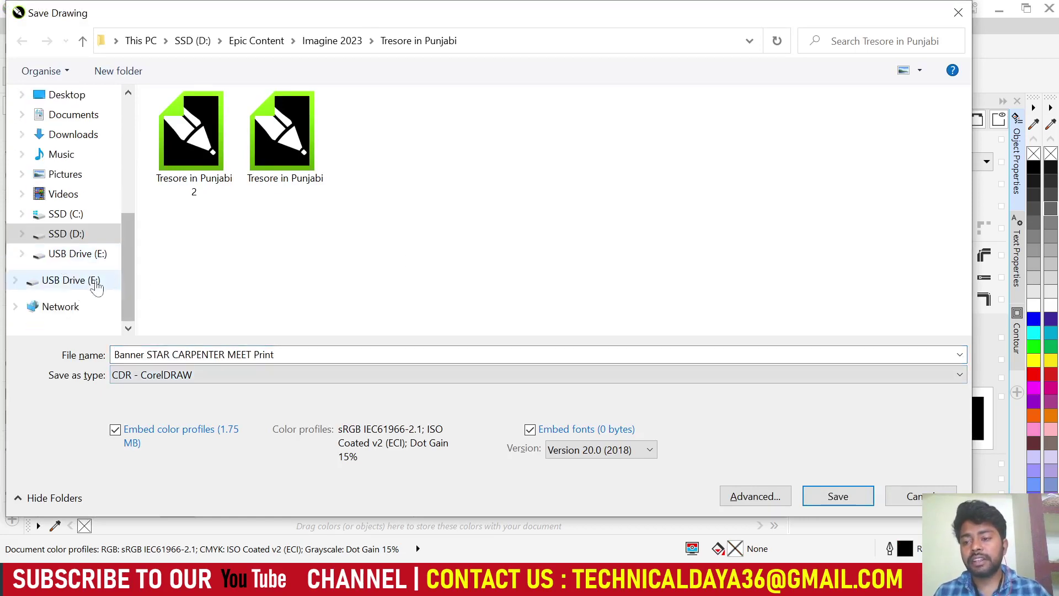
pyautogui.click(77, 234)
pyautogui.doubleClick(207, 176)
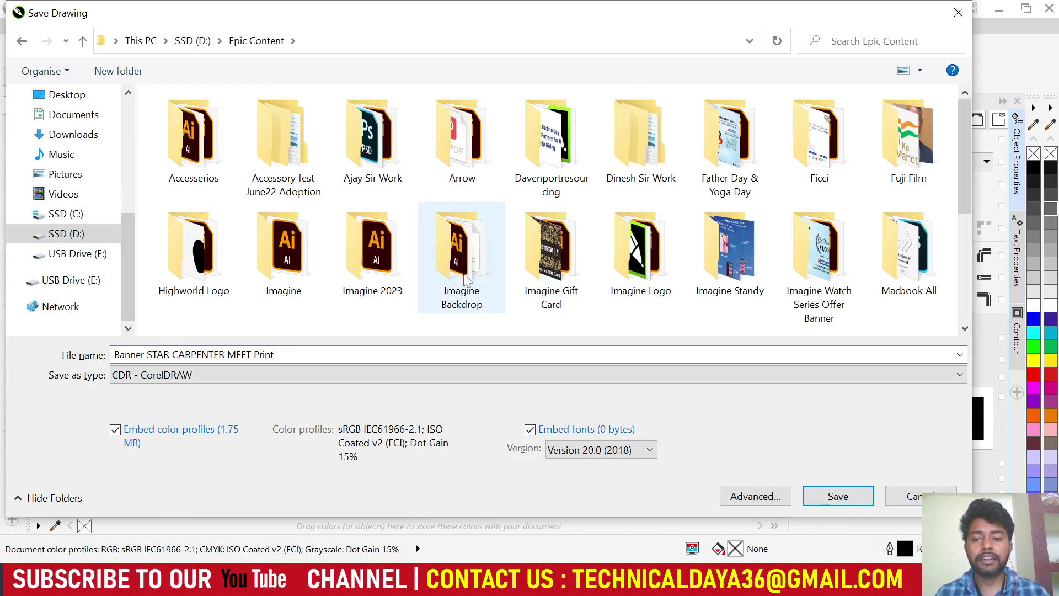
pyautogui.press('r')
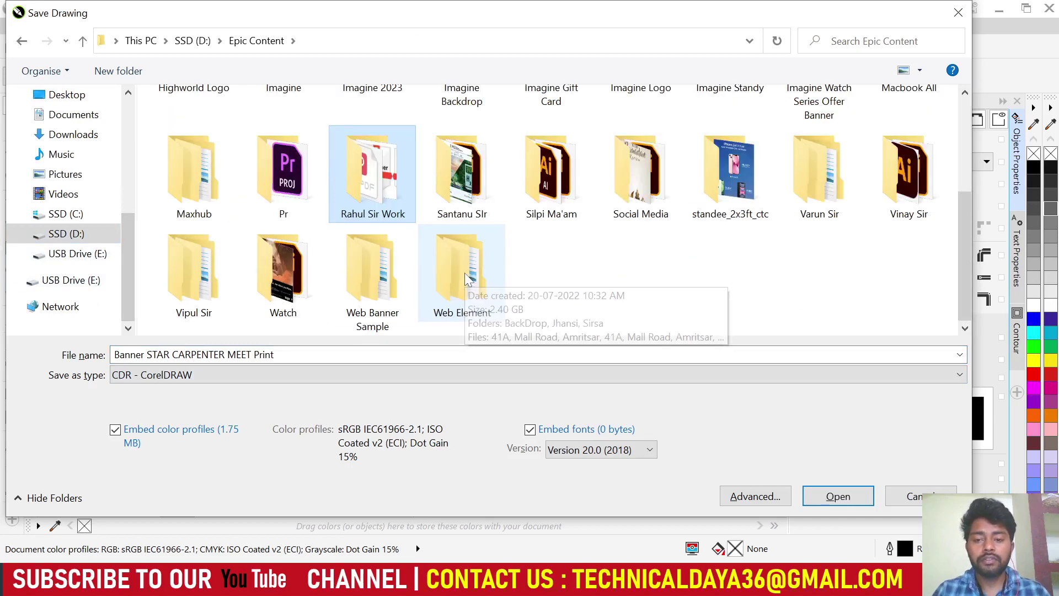
pyautogui.doubleClick(369, 191)
# - Choose the Banner STAR CARPENTER MEET folder inside Crossbond Plank Banner as the save location
pyautogui.scroll(-5, 489, 259)
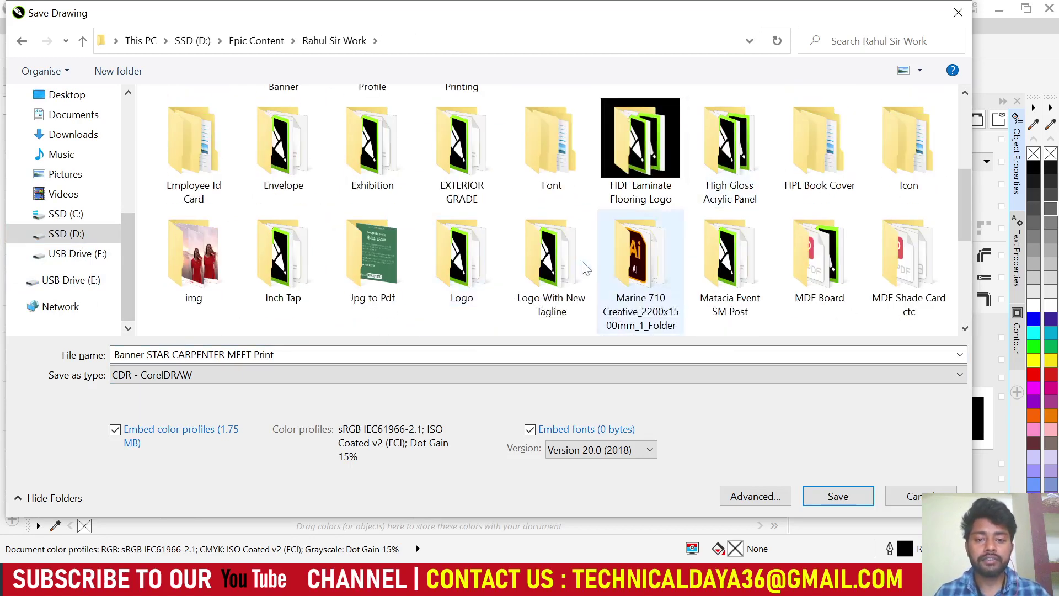
pyautogui.scroll(5, 586, 268)
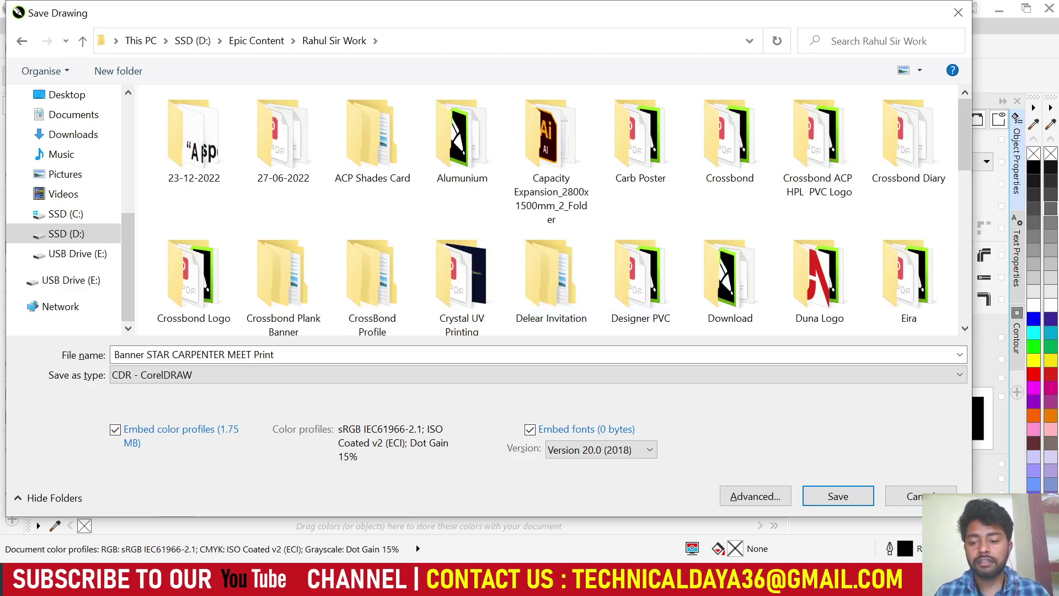
pyautogui.moveTo(358, 584)
pyautogui.moveTo(320, 536)
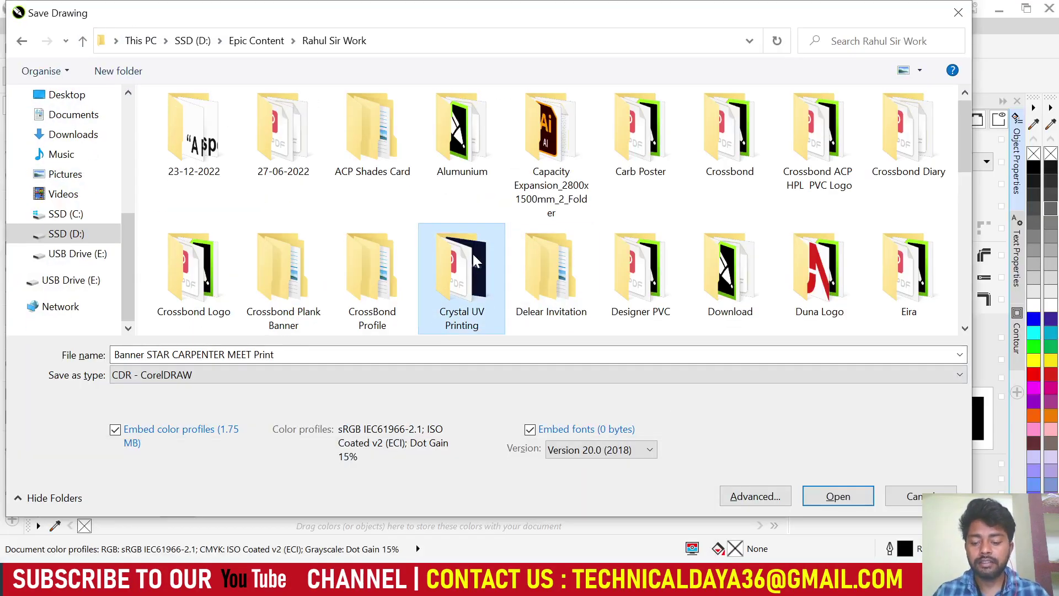
pyautogui.press('c')
pyautogui.press('c')
pyautogui.press('c')
pyautogui.press('c')
pyautogui.press('c')
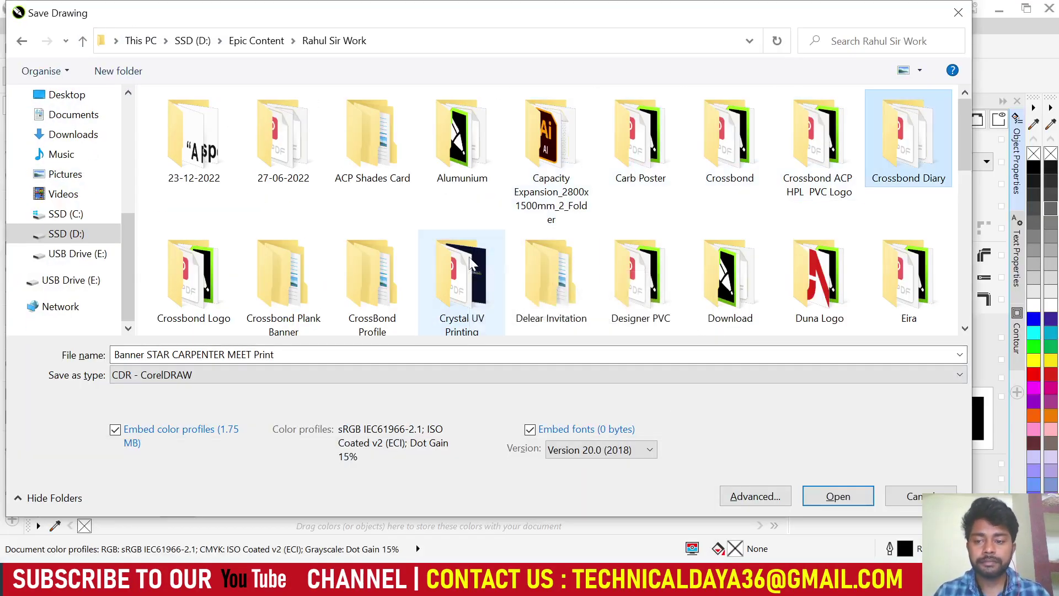
pyautogui.press('Right')
pyautogui.press('Right')
pyautogui.doubleClick(262, 136)
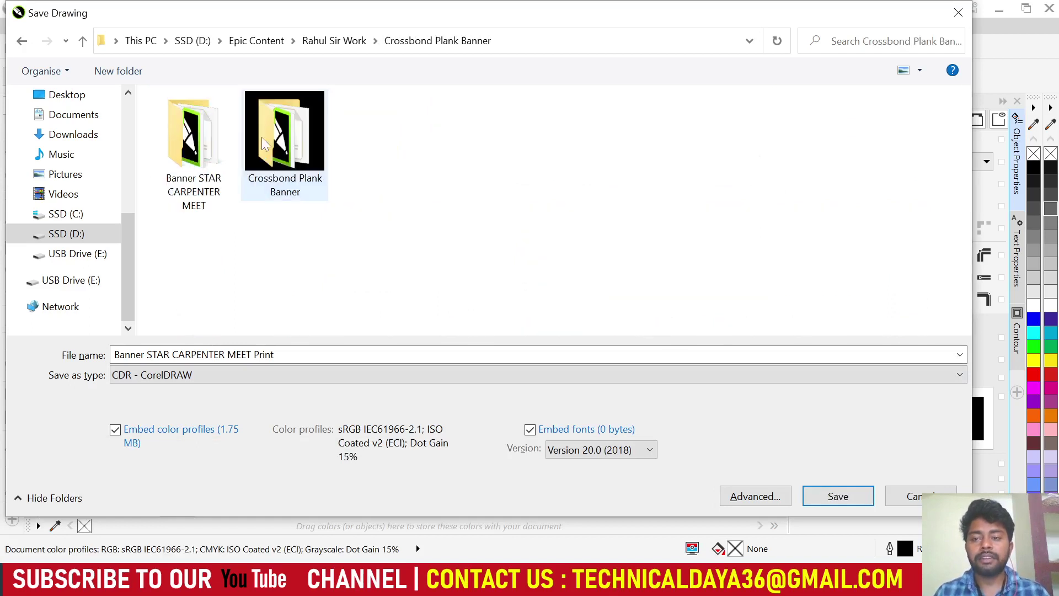
pyautogui.doubleClick(193, 141)
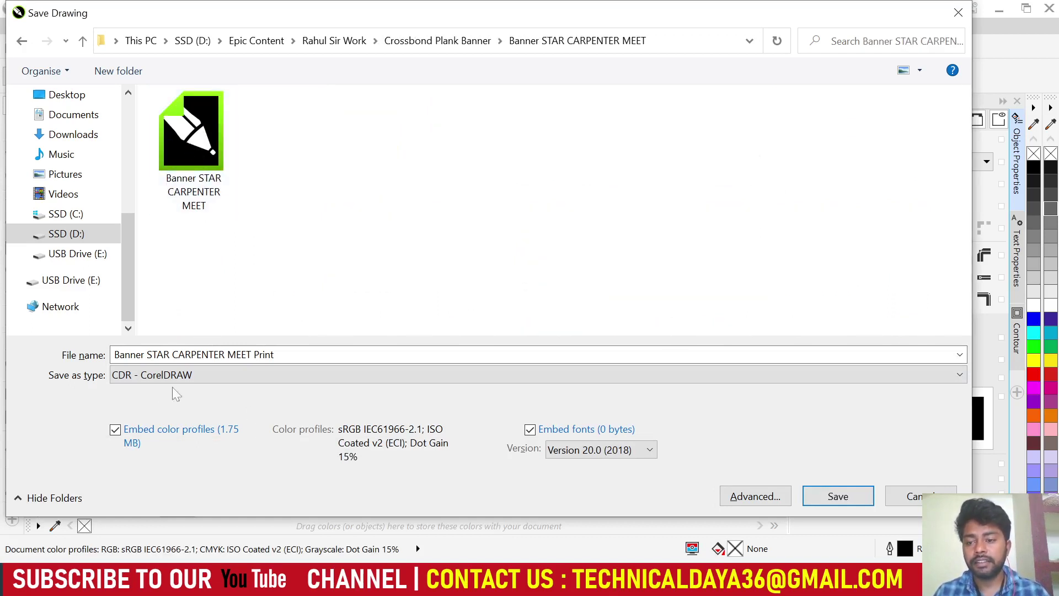
pyautogui.moveTo(278, 355); pyautogui.dragTo(65, 334)
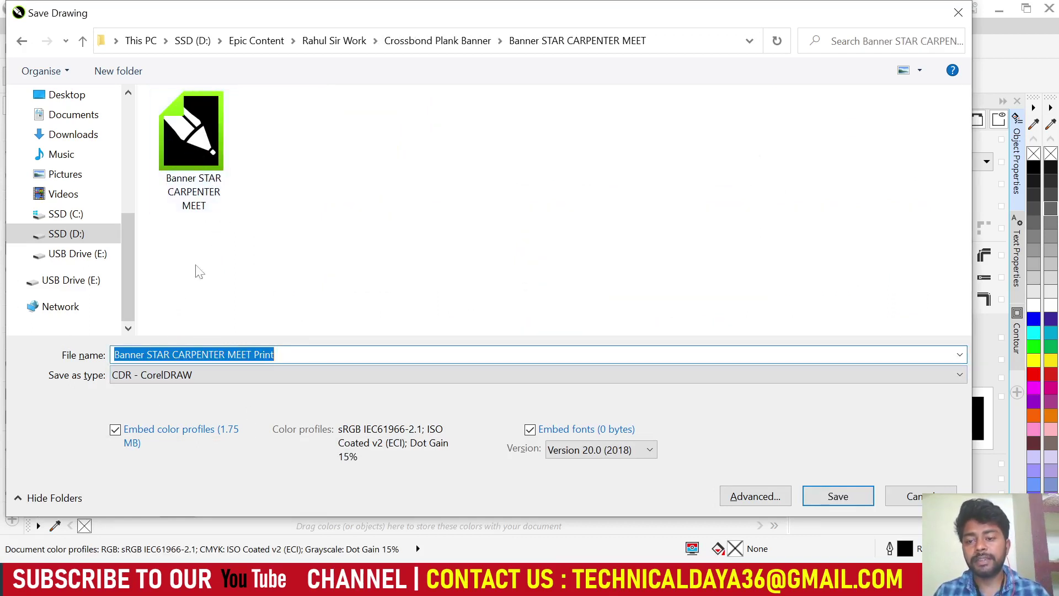
pyautogui.click(277, 355)
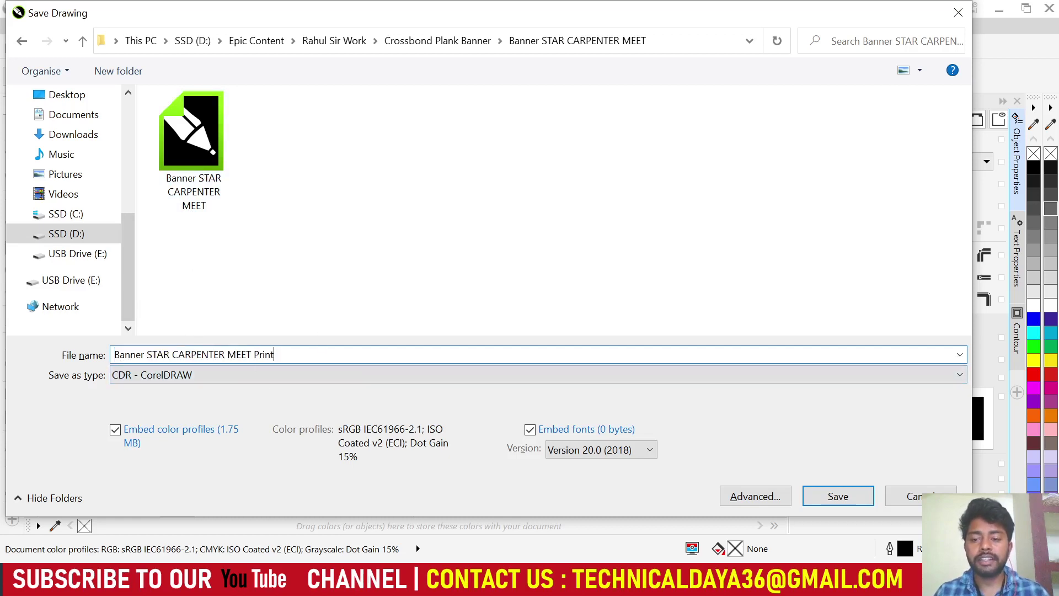
pyautogui.moveTo(279, 356); pyautogui.dragTo(113, 356)
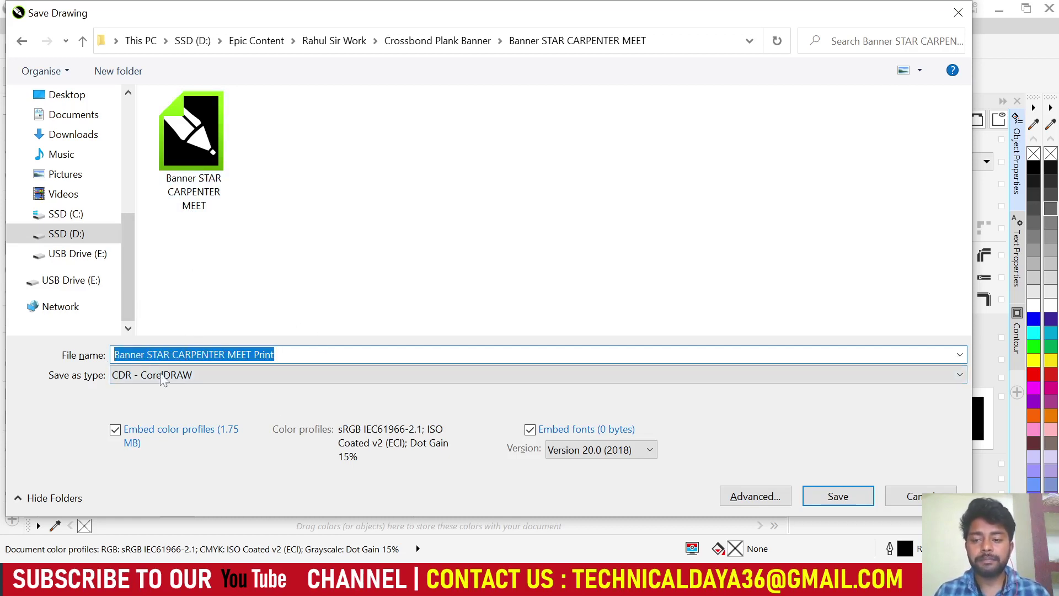
pyautogui.moveTo(276, 355); pyautogui.dragTo(254, 354)
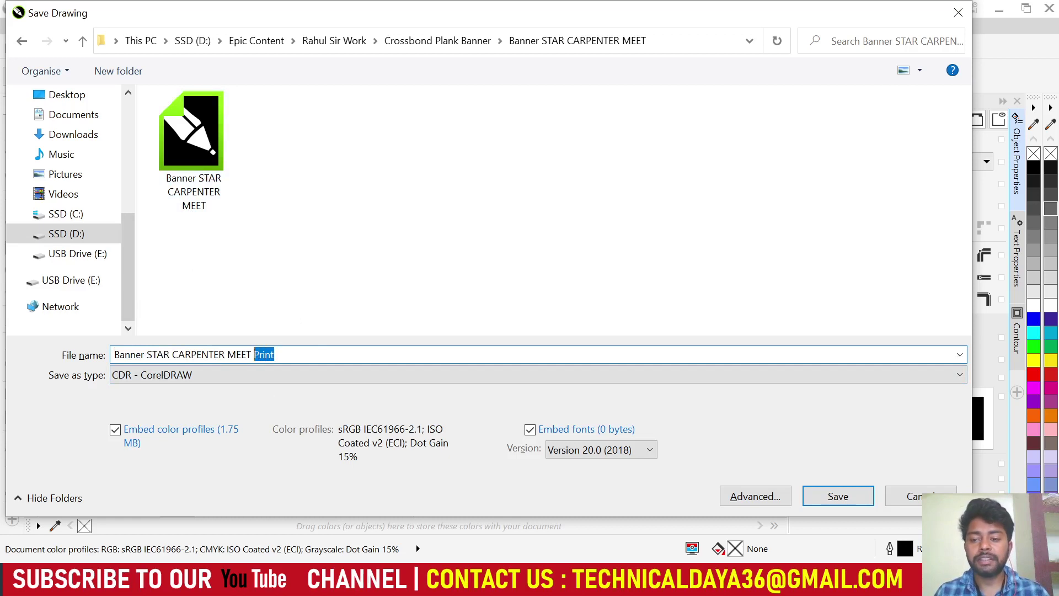
pyautogui.click(490, 289)
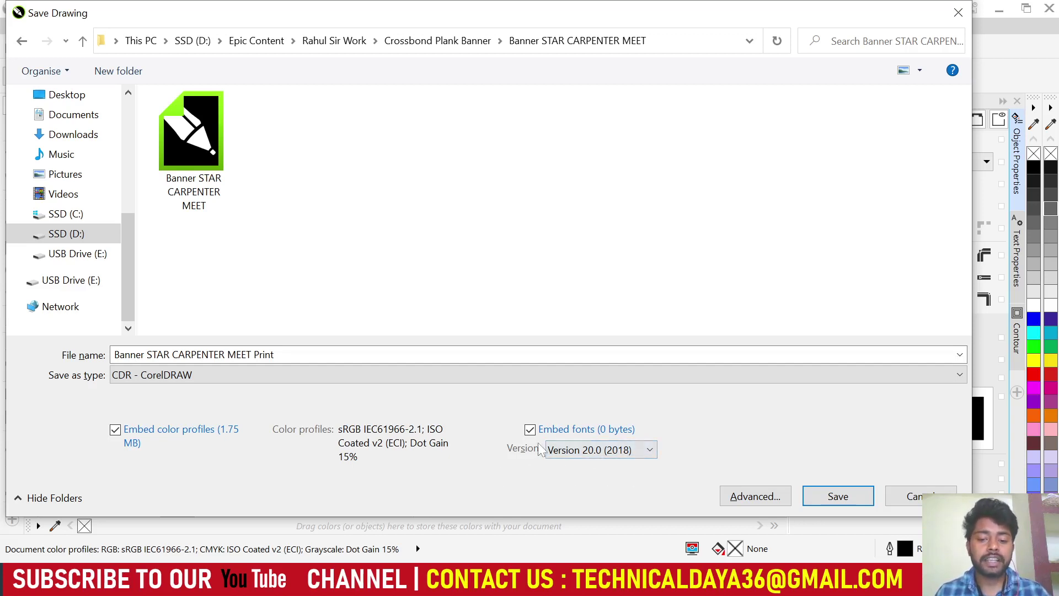
# - Set the CDR file version for the saved banner to Version 14.0 and look over the other available versions
pyautogui.click(600, 452)
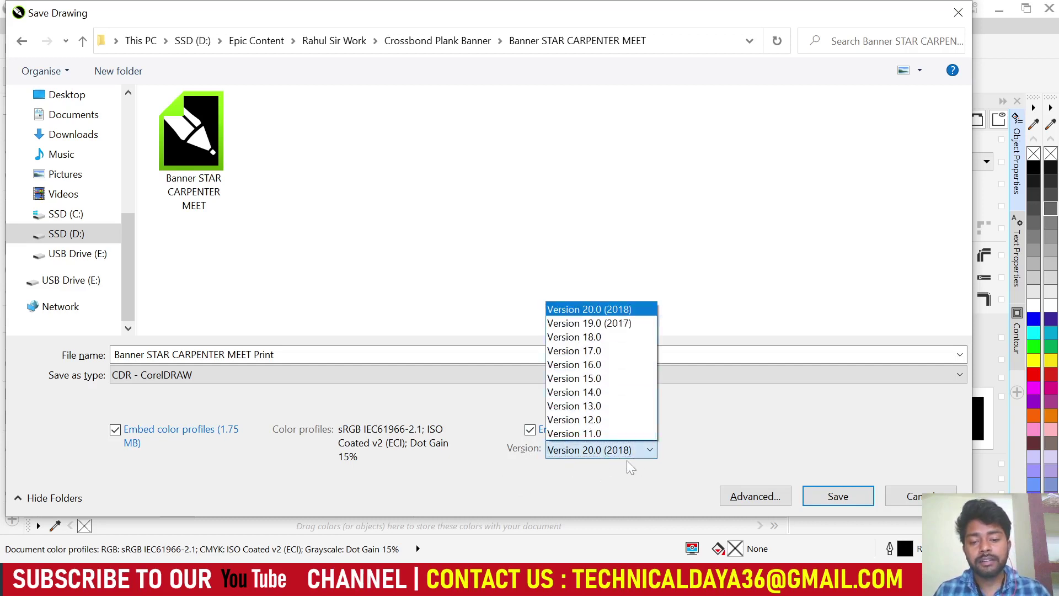
pyautogui.click(614, 393)
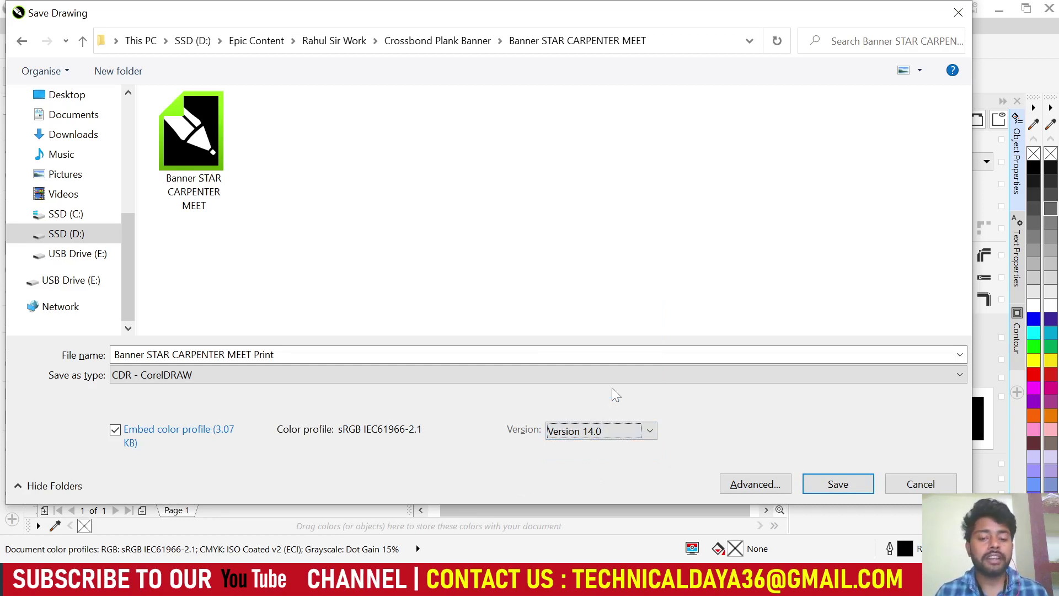
pyautogui.click(643, 432)
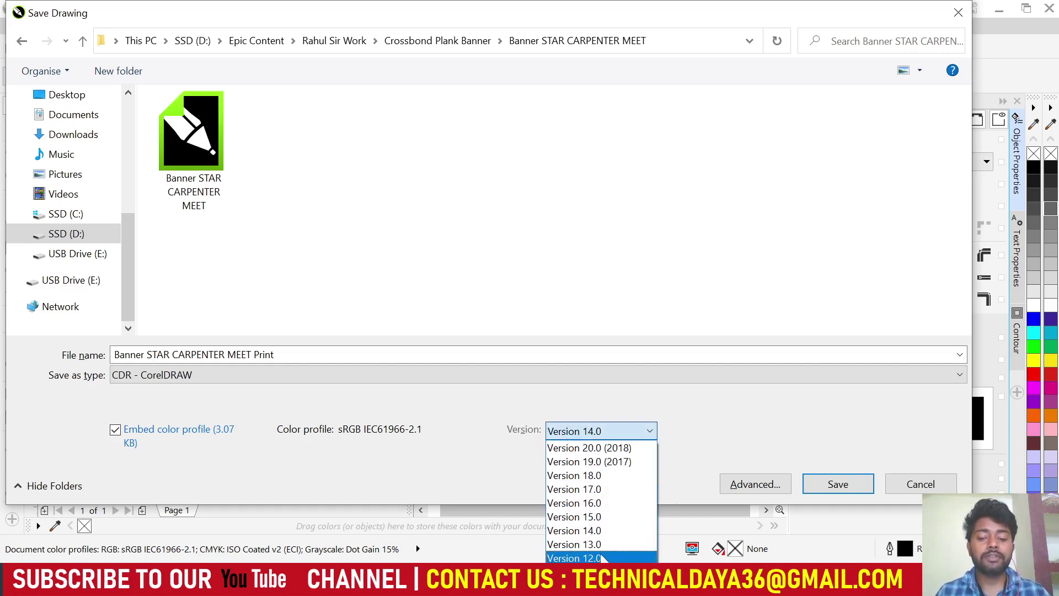
pyautogui.click(707, 428)
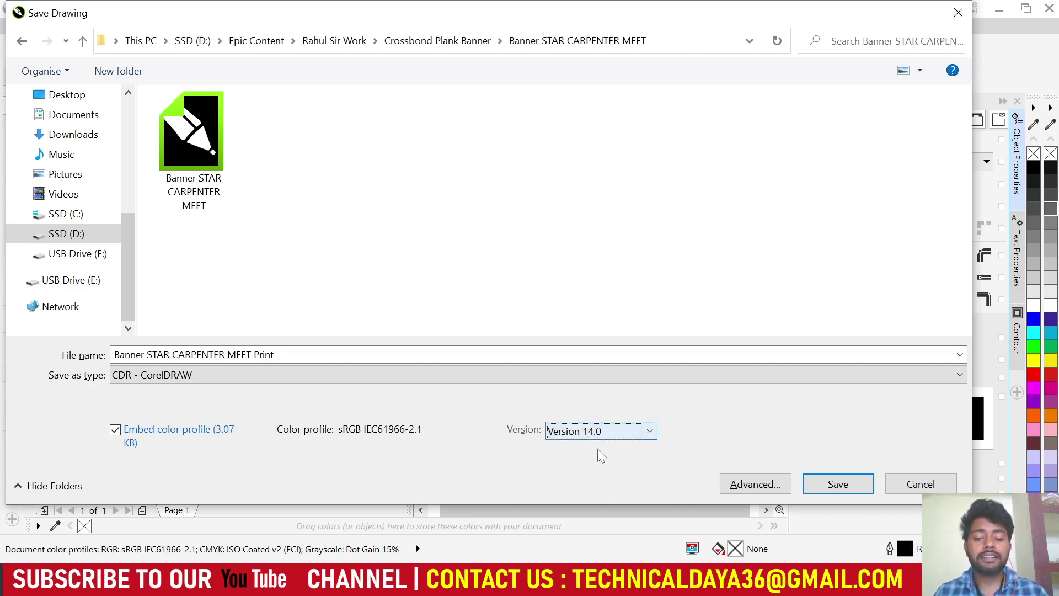
pyautogui.click(598, 433)
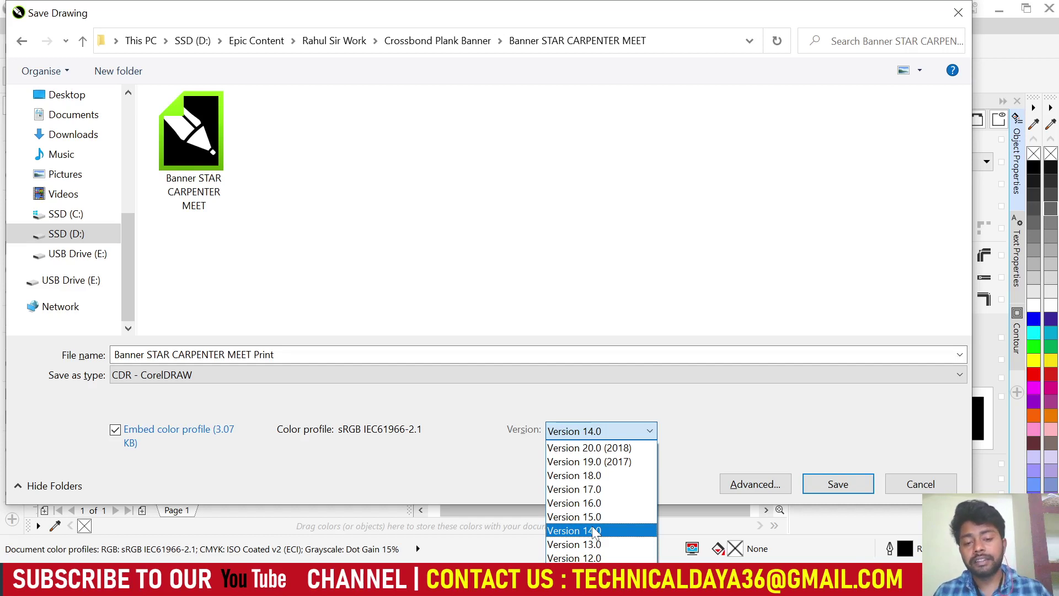
pyautogui.click(737, 439)
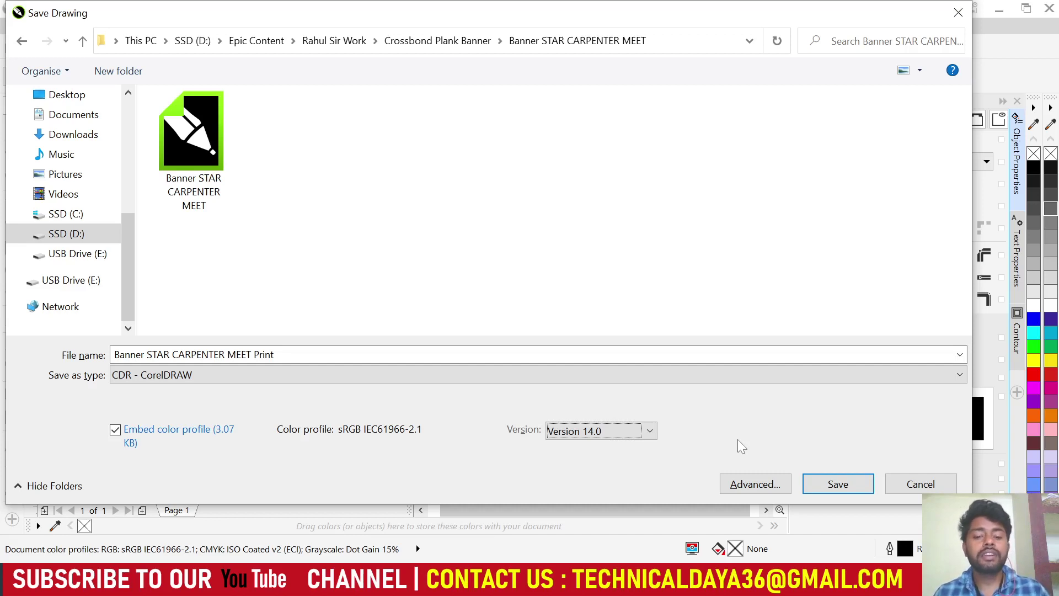
# - Name the file "Banner STAR CARPENTER MEET Print Cdr 14" and save it to the previous version with the Keep editable option
pyautogui.click(239, 355)
pyautogui.click(239, 355)
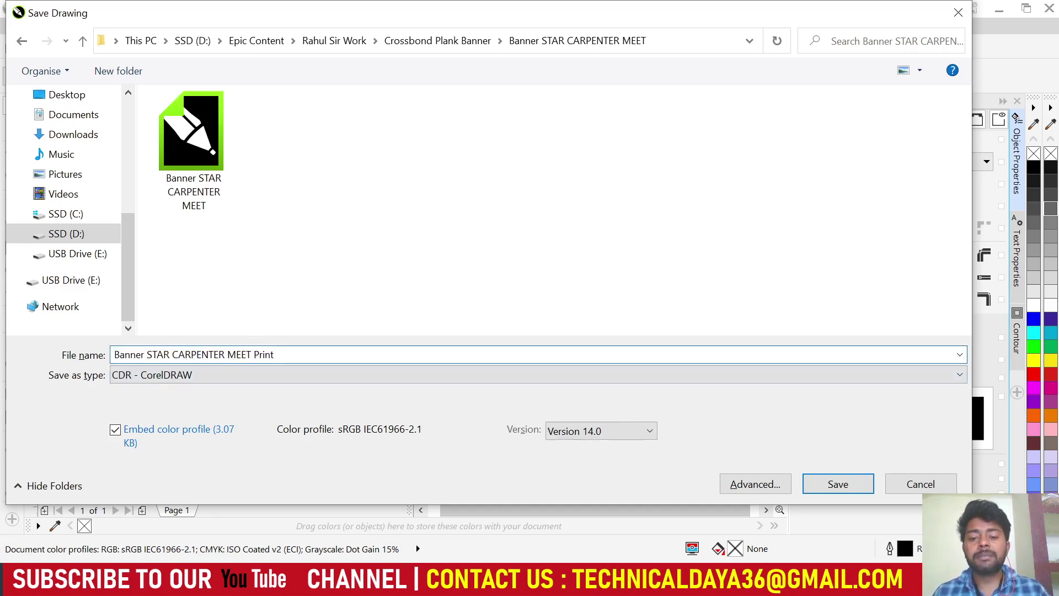
pyautogui.write('Print ')
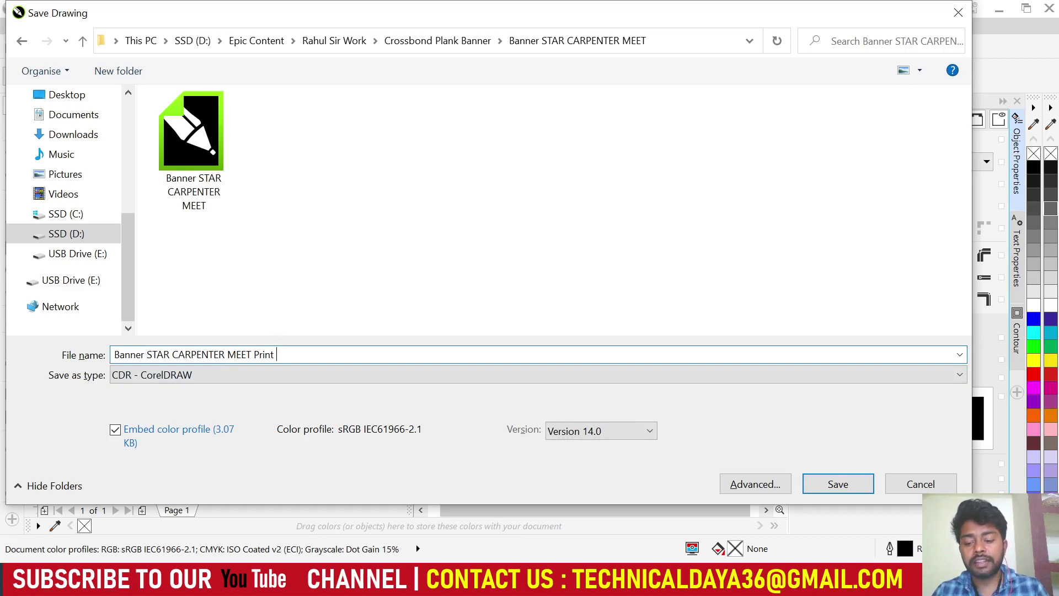
pyautogui.write('Ve')
pyautogui.press('BackSpace')
pyautogui.press('BackSpace')
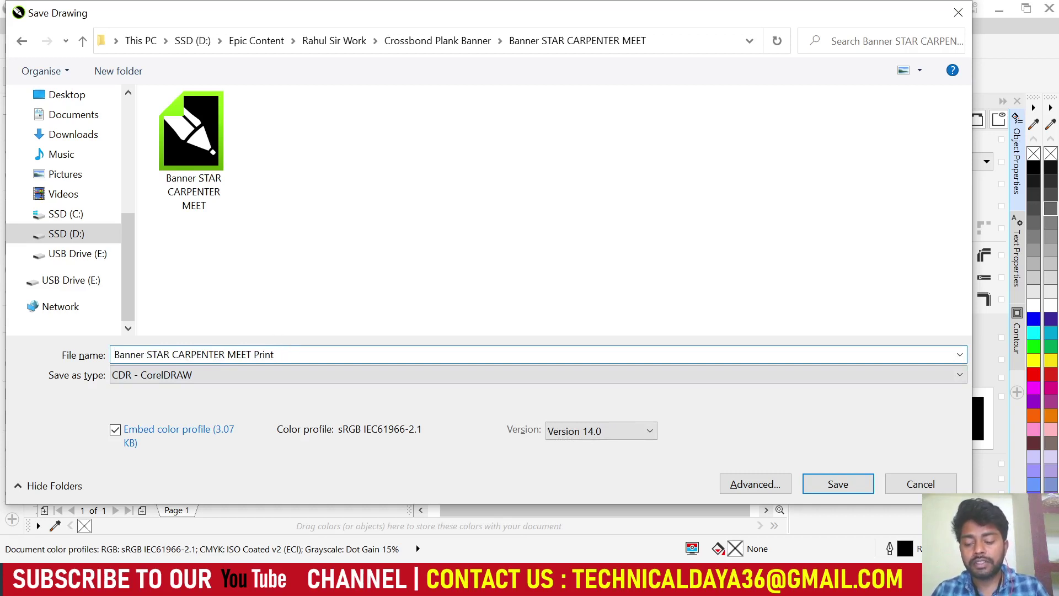
pyautogui.write('Cdr 14')
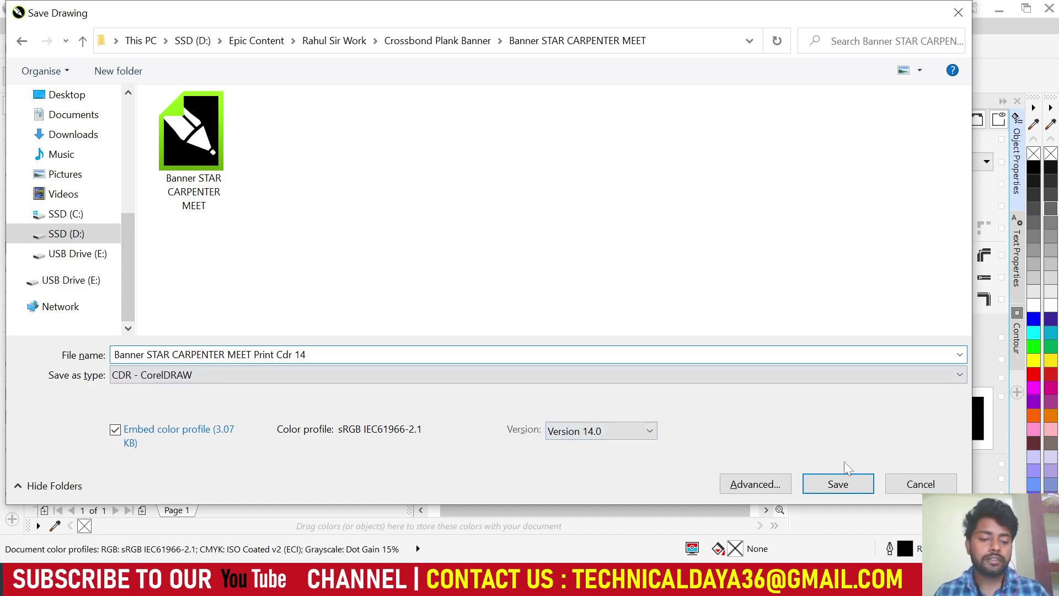
pyautogui.click(832, 489)
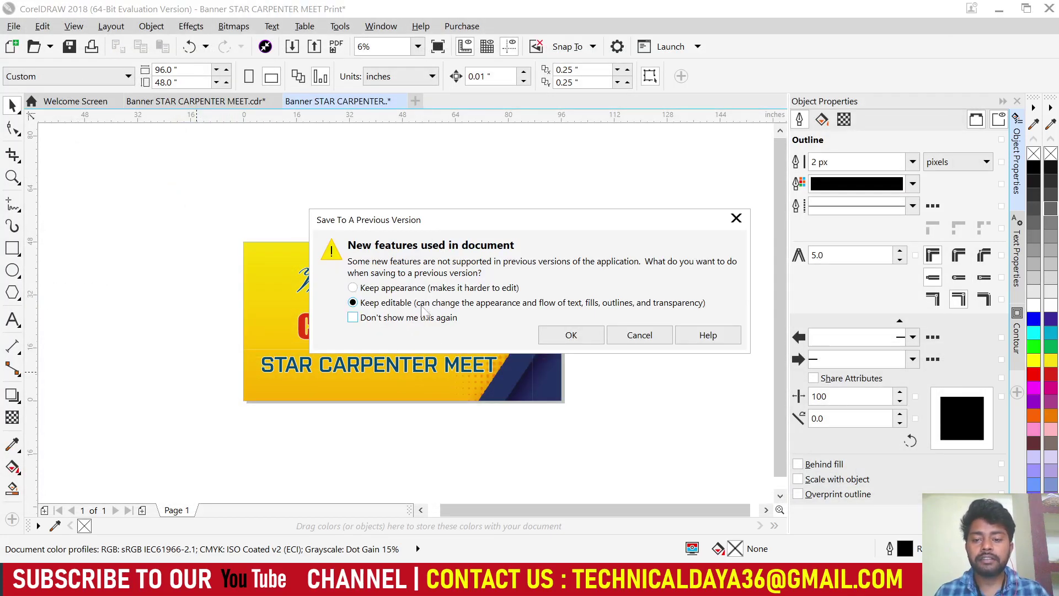
pyautogui.click(571, 334)
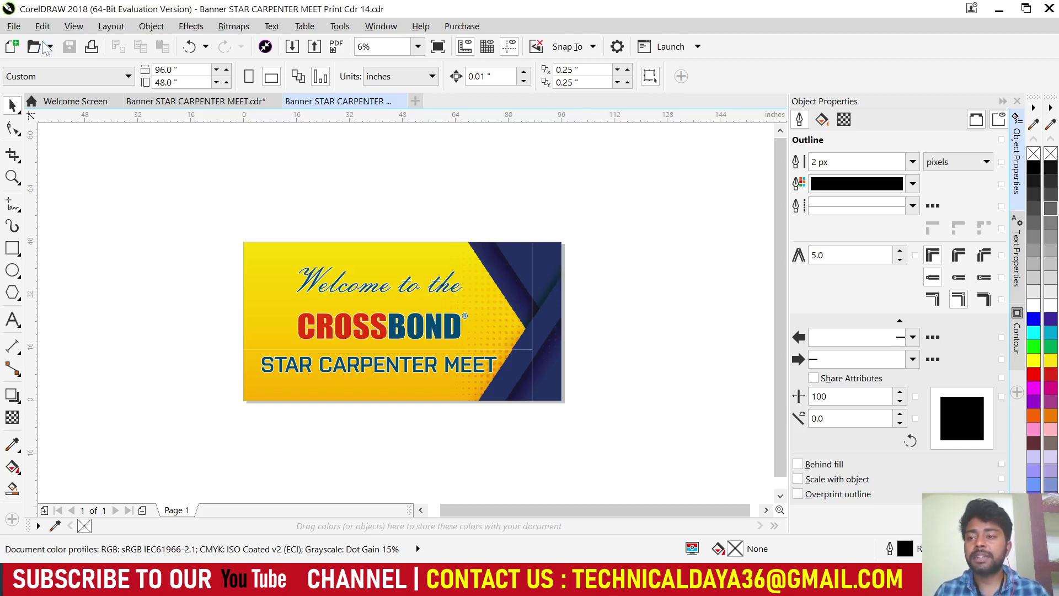
# - Start saving another copy of the banner and set its file type to PDF - Adobe Portable Document Format
pyautogui.click(14, 26)
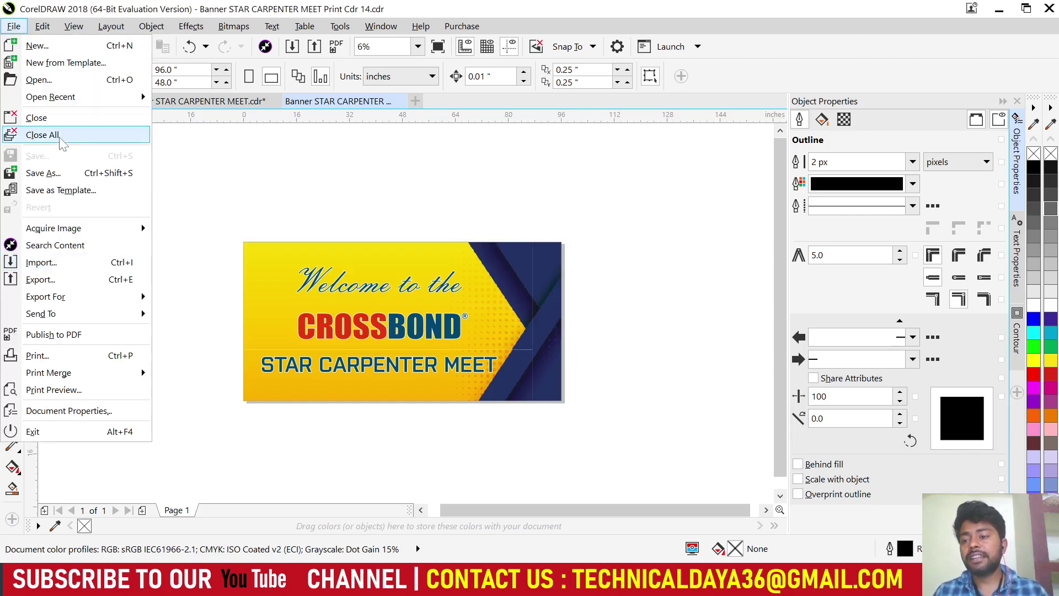
pyautogui.click(64, 172)
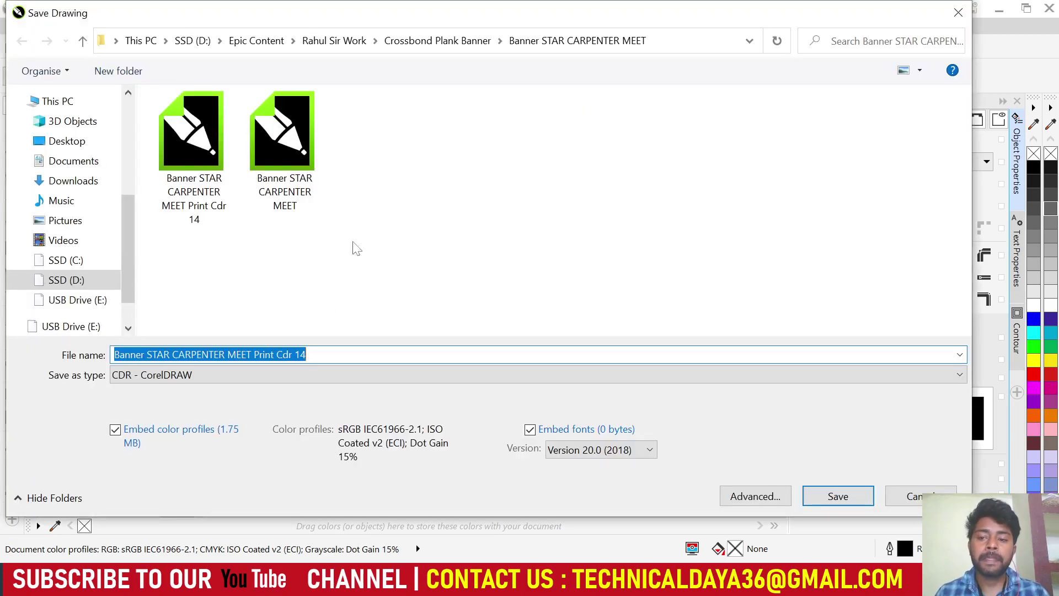
pyautogui.click(299, 375)
pyautogui.click(229, 22)
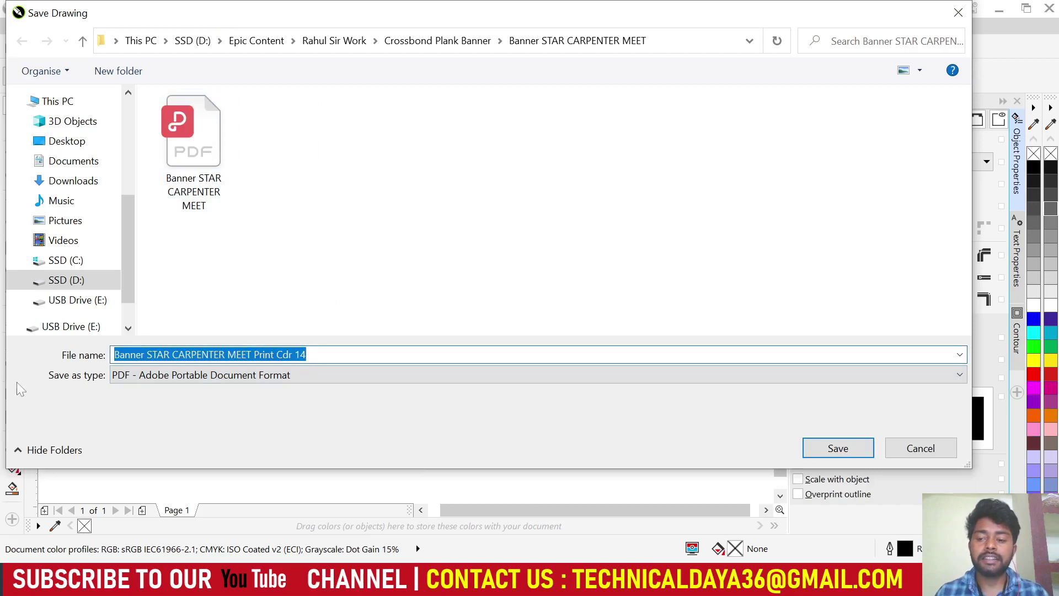
# - Save the current document as the PDF "Banner STAR CARPENTER MEET Print Cdr 14" using the Web preset and Acrobat DC compatibility
pyautogui.click(843, 451)
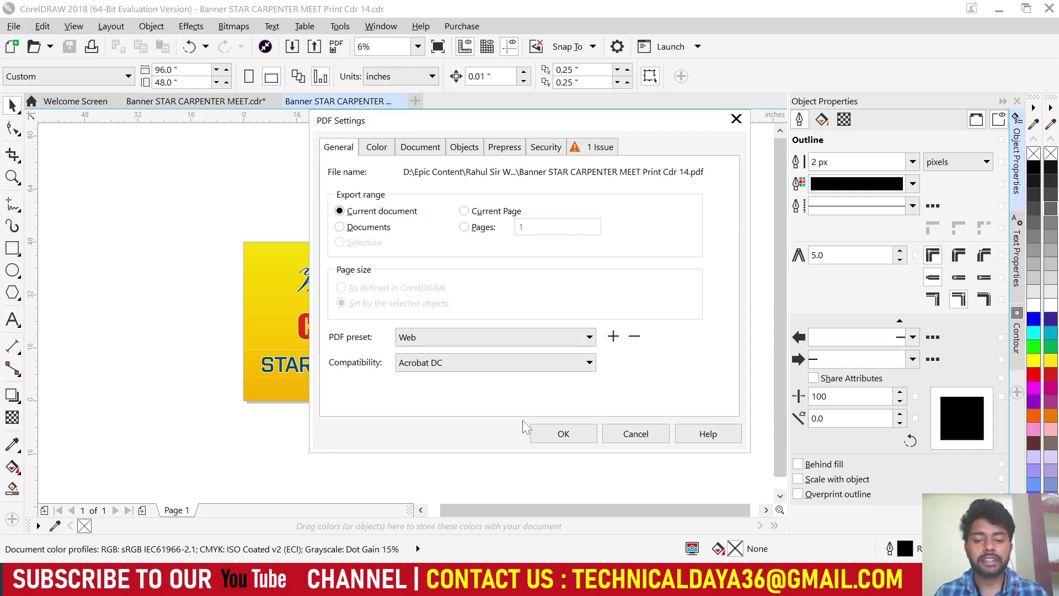
pyautogui.click(561, 433)
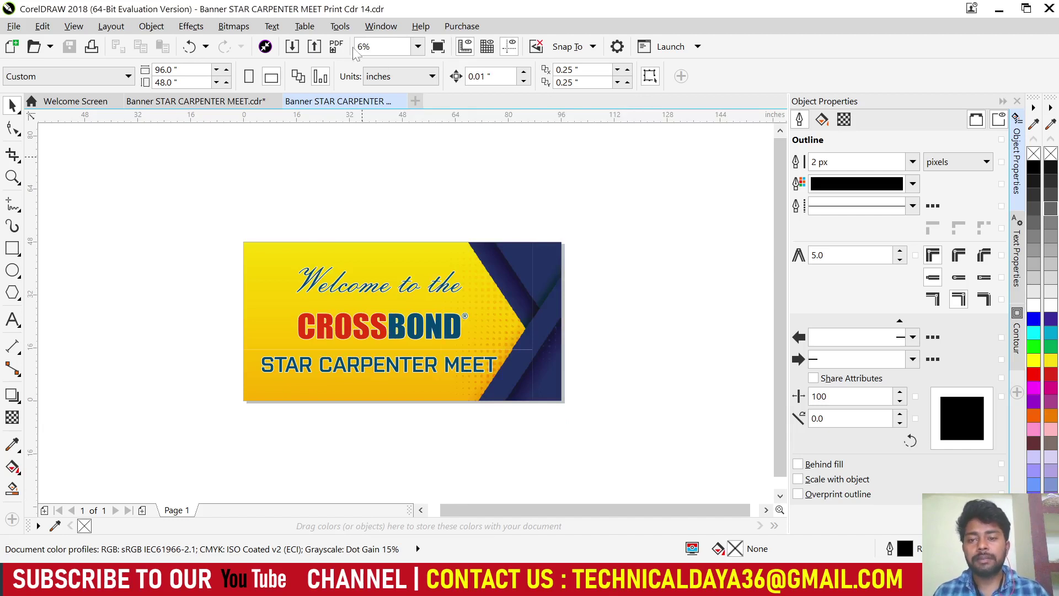
# - Close the print copy and the original Banner STAR CARPENTER MEET document, discarding the original's unsaved changes
pyautogui.click(398, 102)
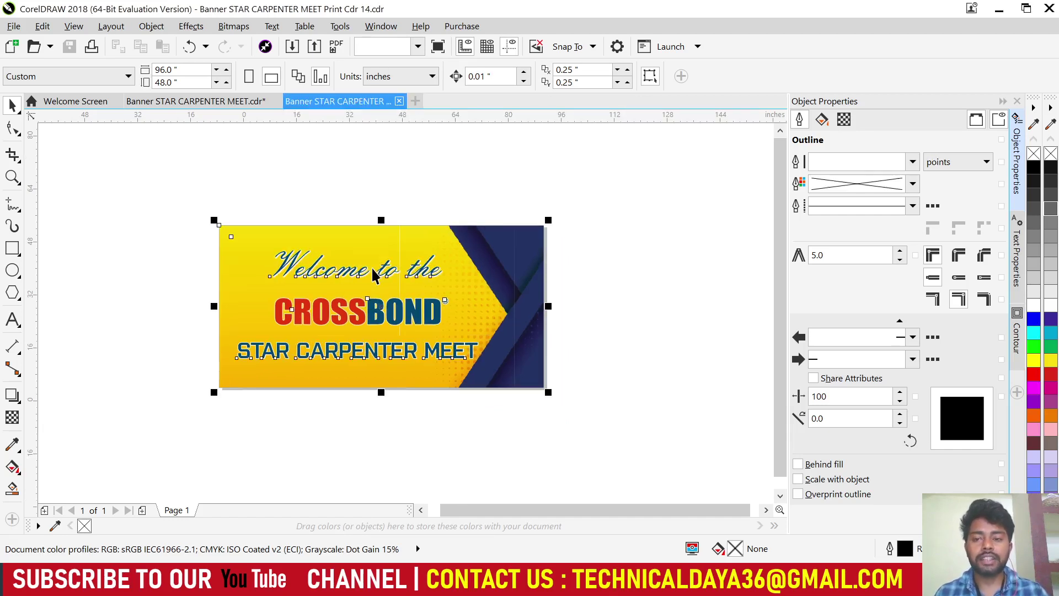
pyautogui.click(242, 102)
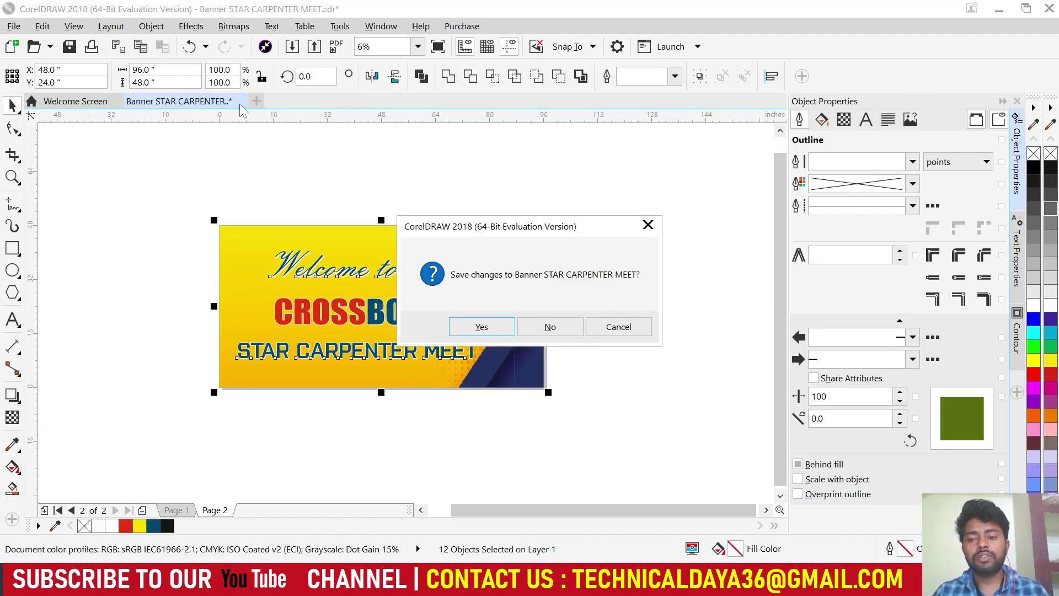
pyautogui.click(550, 327)
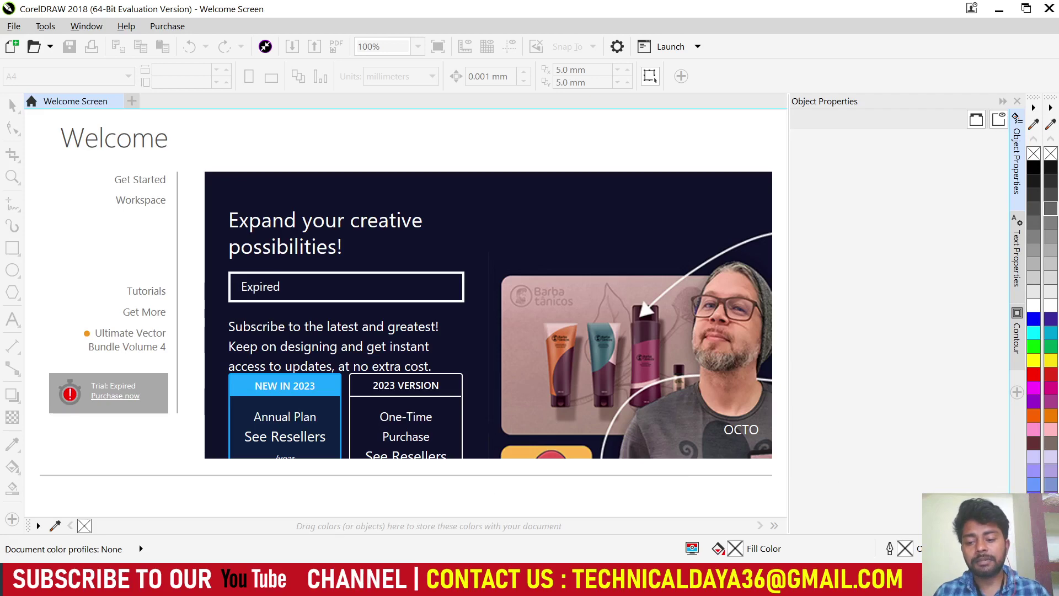
# - Switch to the Banner STAR CARPENTER MEET folder in File Explorer and preview the exported Print Cdr 14 PDF, looking over its available file actions
pyautogui.click(331, 582)
pyautogui.click(298, 532)
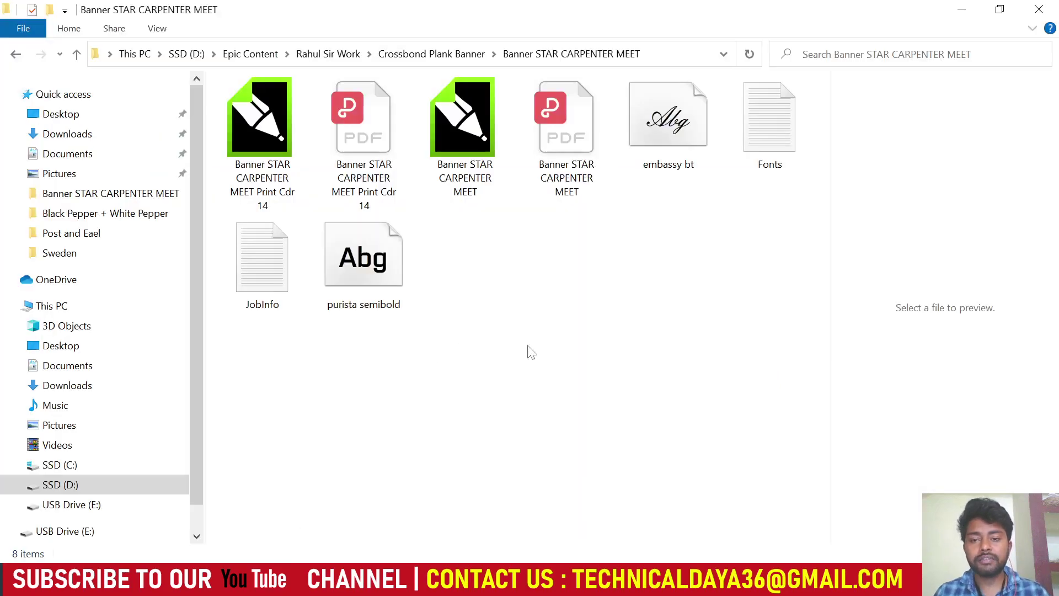
pyautogui.click(563, 143)
pyautogui.click(383, 168)
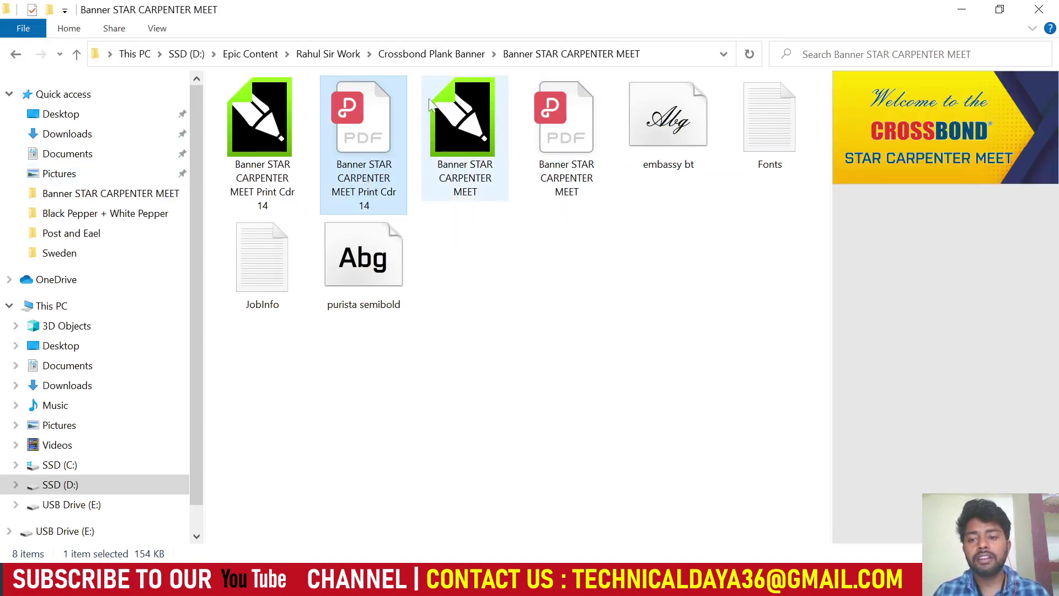
pyautogui.rightClick(366, 107)
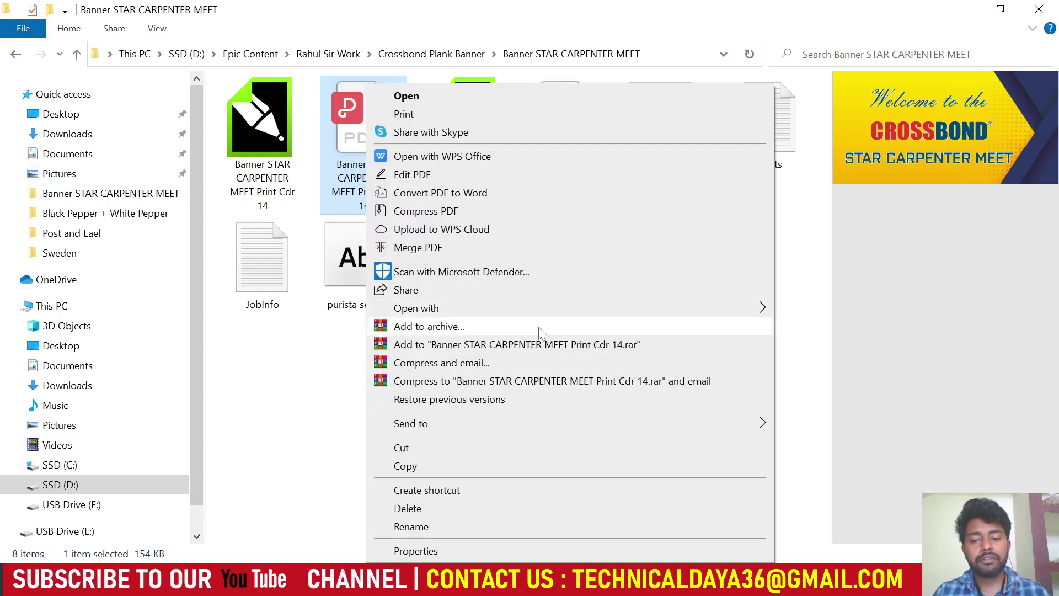
pyautogui.moveTo(539, 308)
pyautogui.click(869, 365)
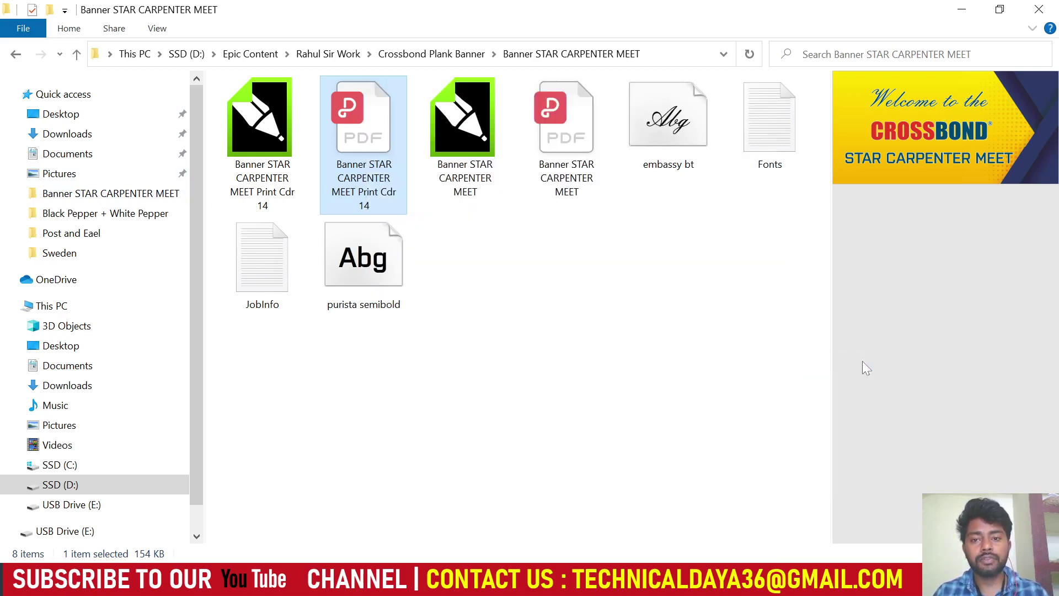